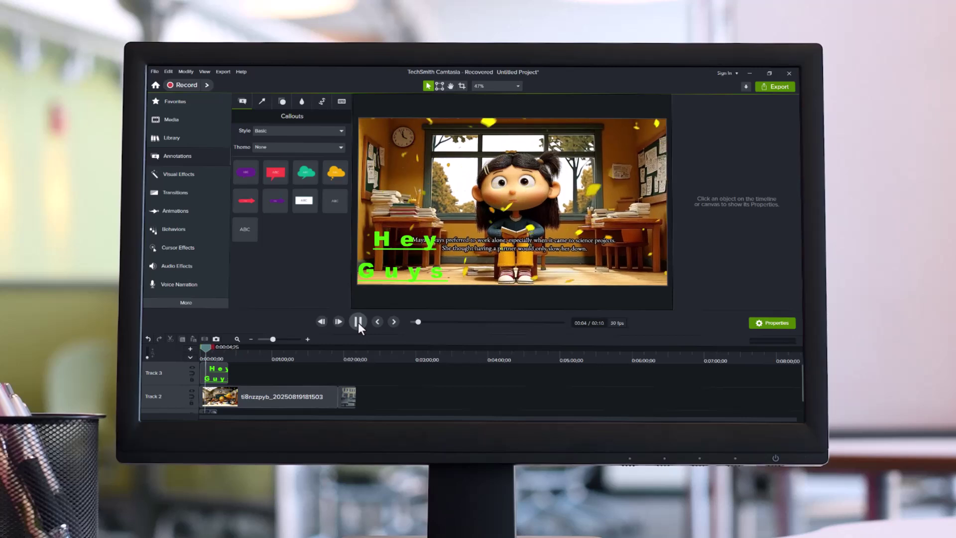
- Stop playback and snap the Track 2 clip to the canvas centre at X 0, Y 0
left_click(356, 323)
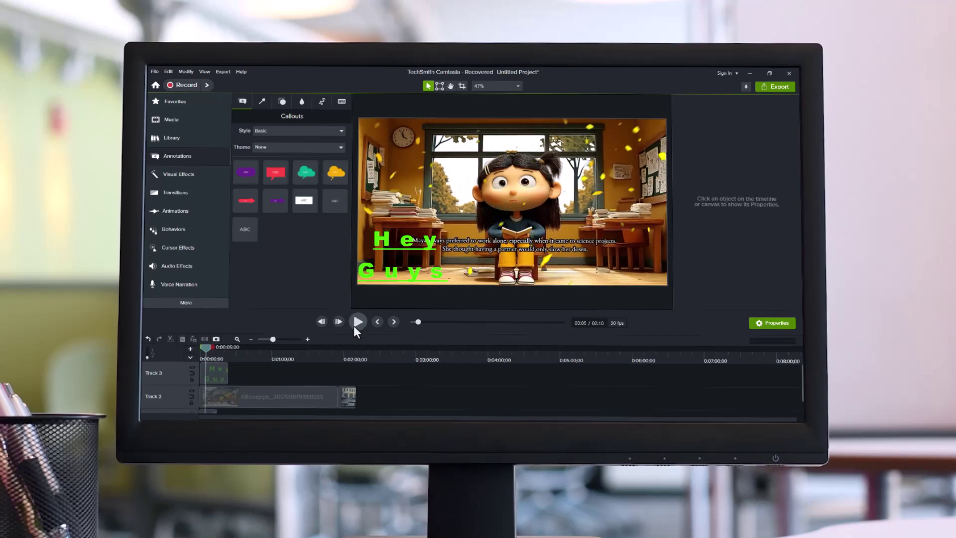
left_click(175, 177)
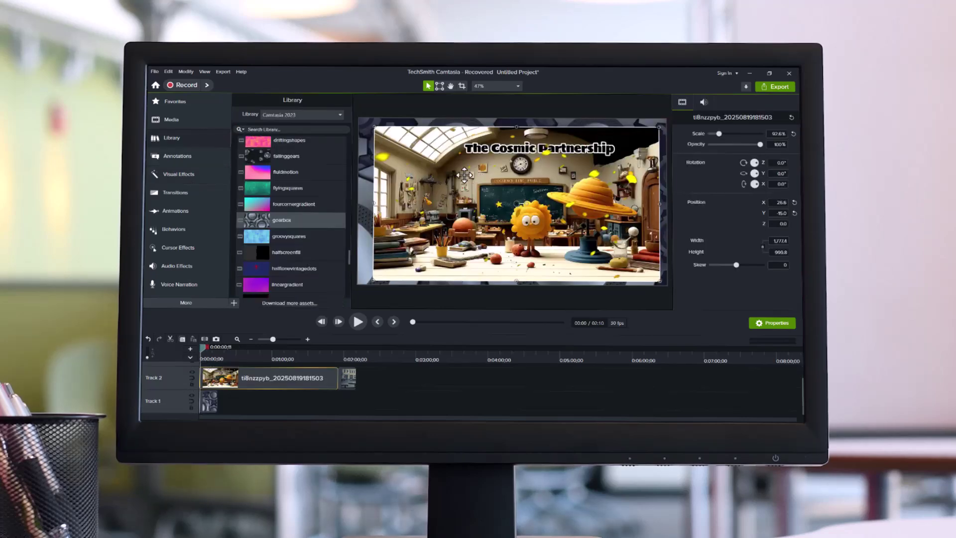
left_click_drag(464, 174, 463, 174)
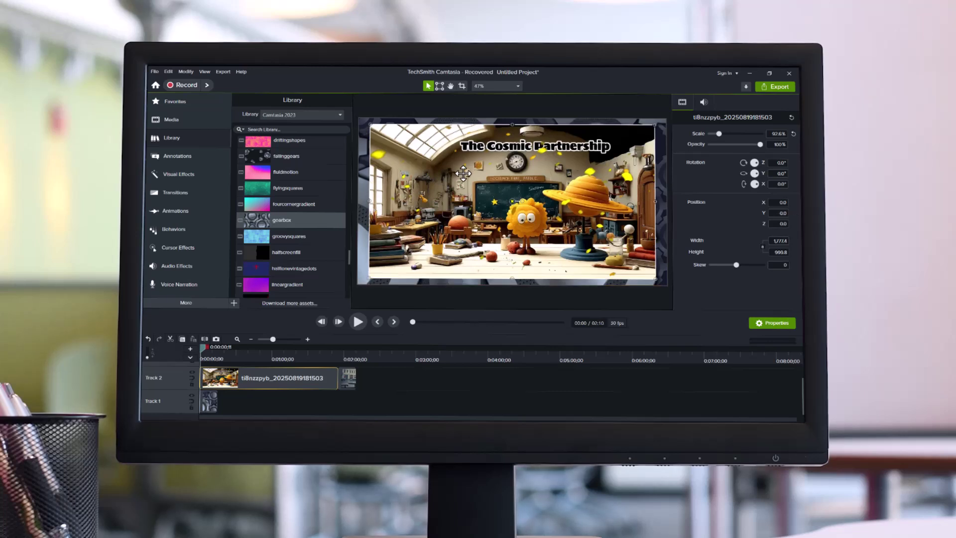
left_click(428, 378)
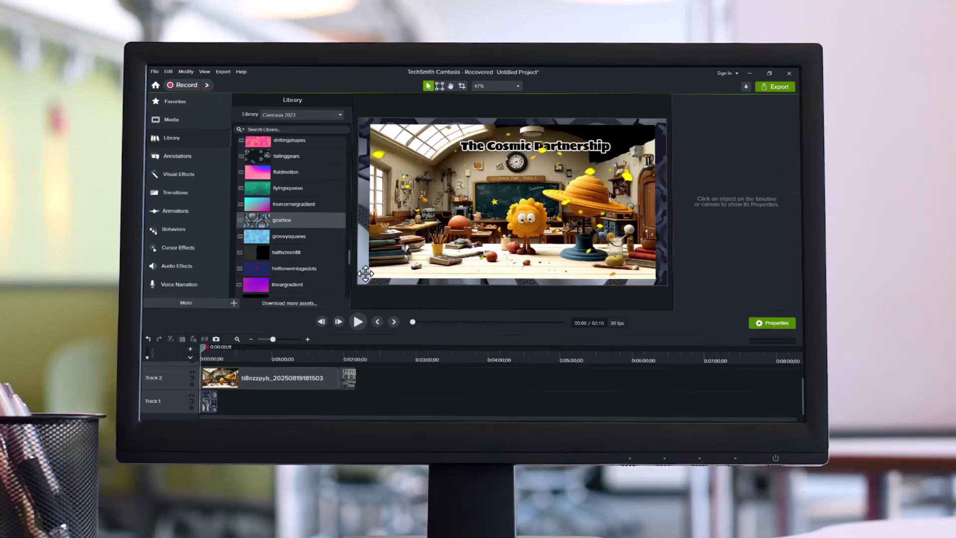
scroll(244, 239, "down", 3)
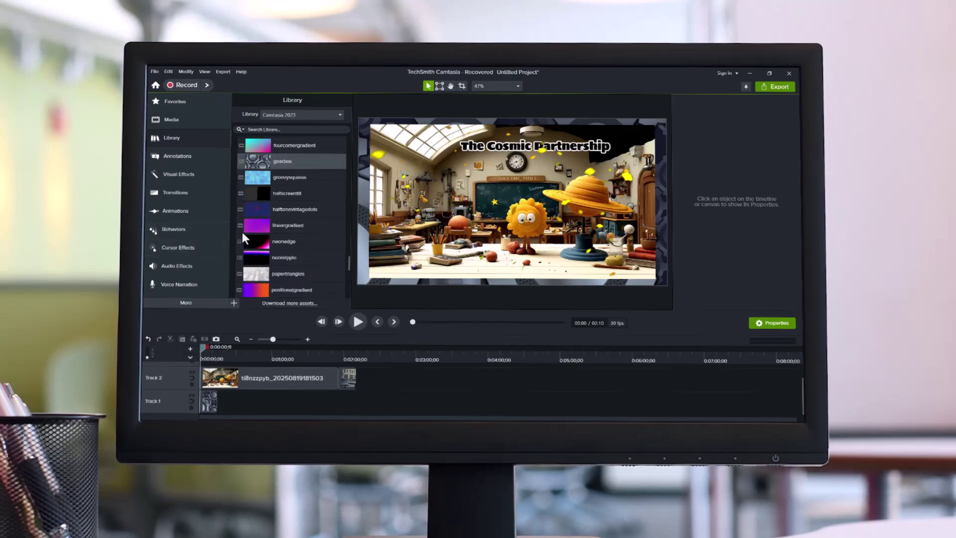
scroll(249, 232, "down", 3)
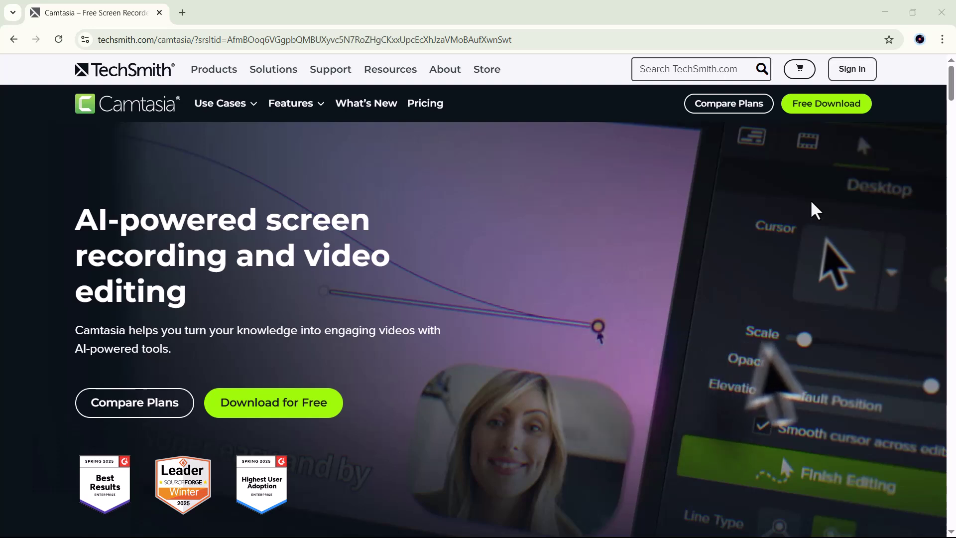
scroll(810, 199, "down", 2)
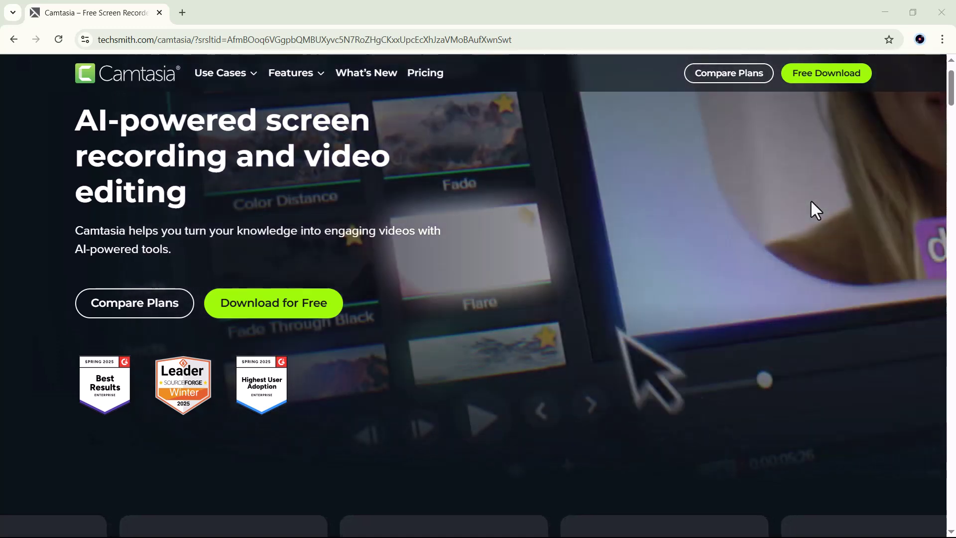
scroll(811, 199, "down", 10)
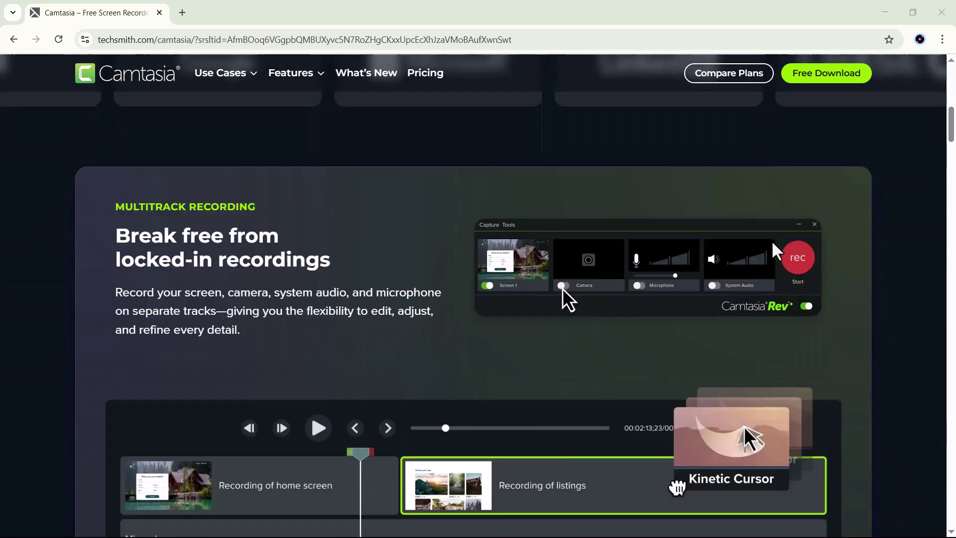
scroll(773, 243, "down", 1)
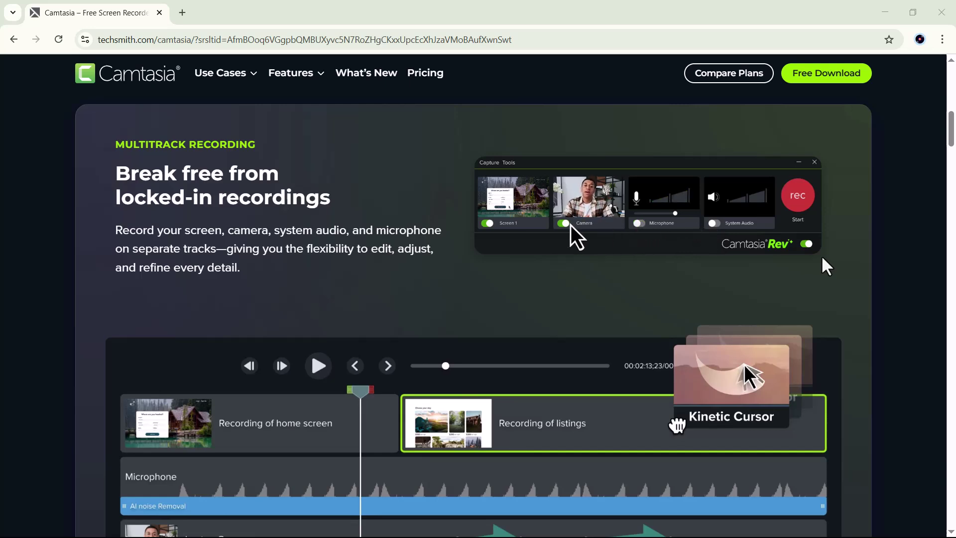
scroll(821, 258, "down", 5)
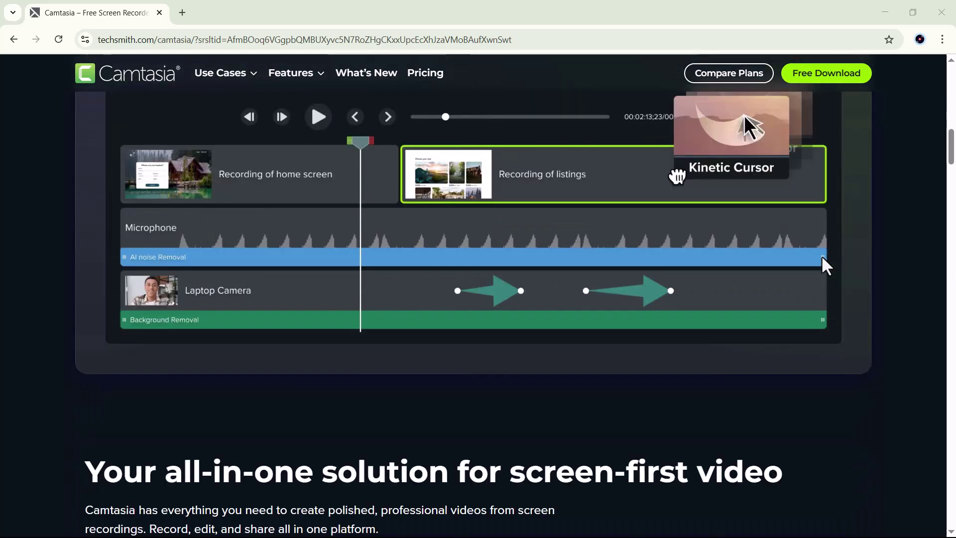
scroll(822, 264, "down", 8)
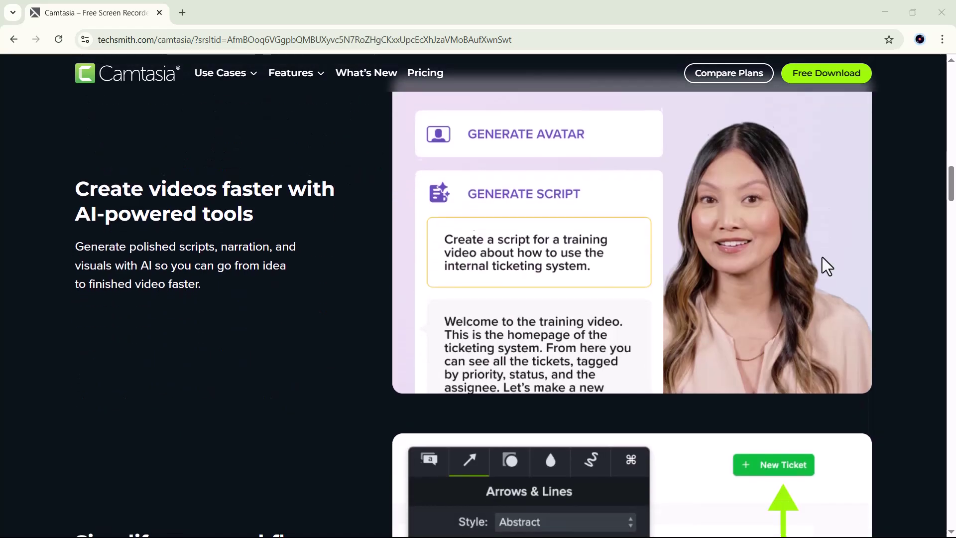
scroll(827, 267, "down", 17)
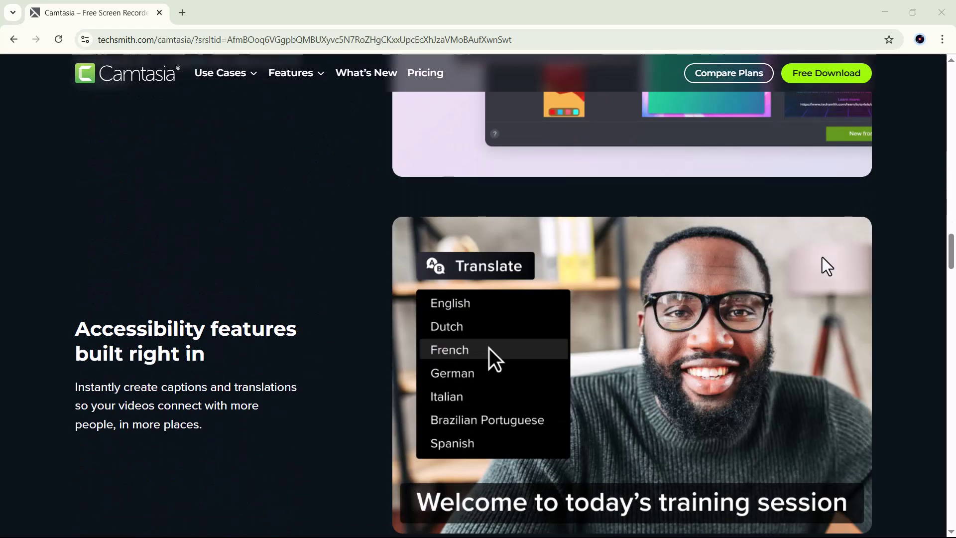
scroll(822, 257, "down", 12)
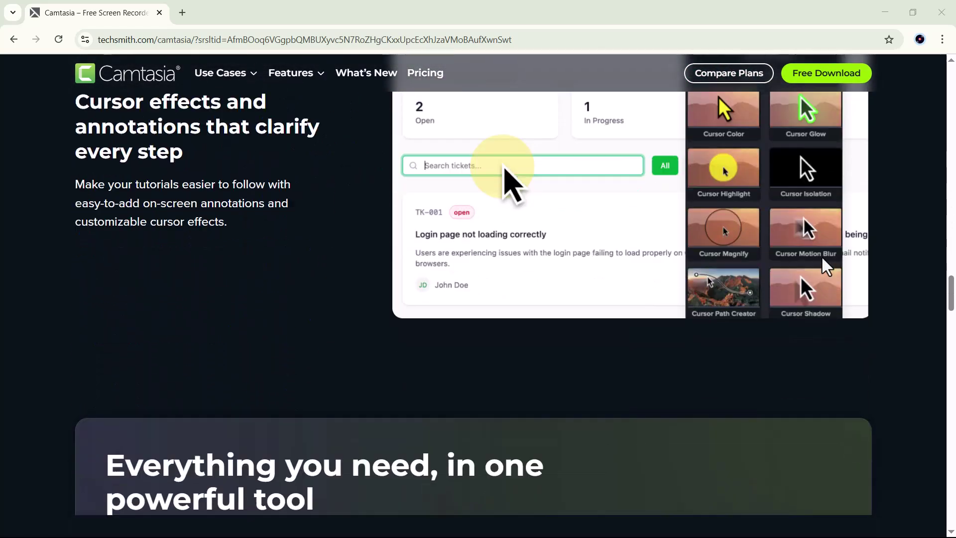
scroll(822, 258, "down", 10)
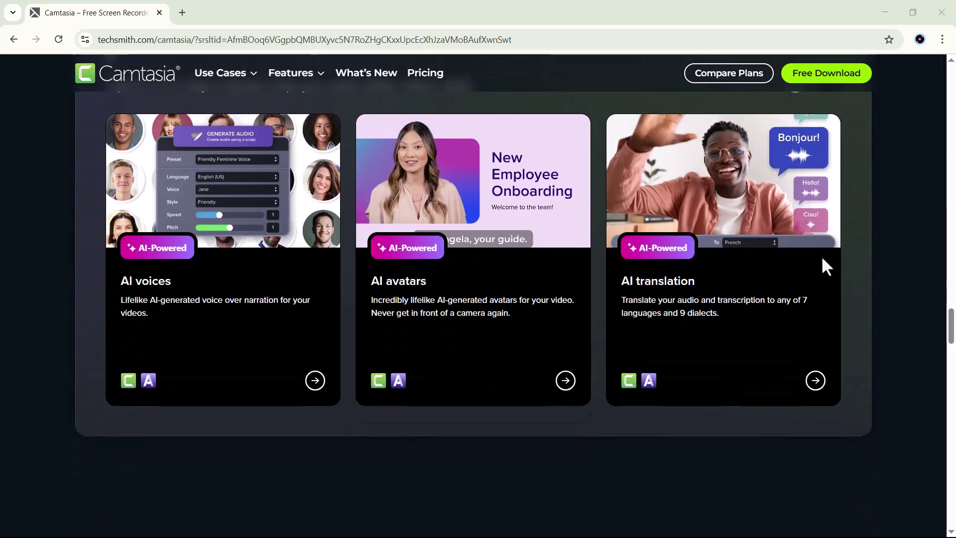
scroll(822, 259, "down", 14)
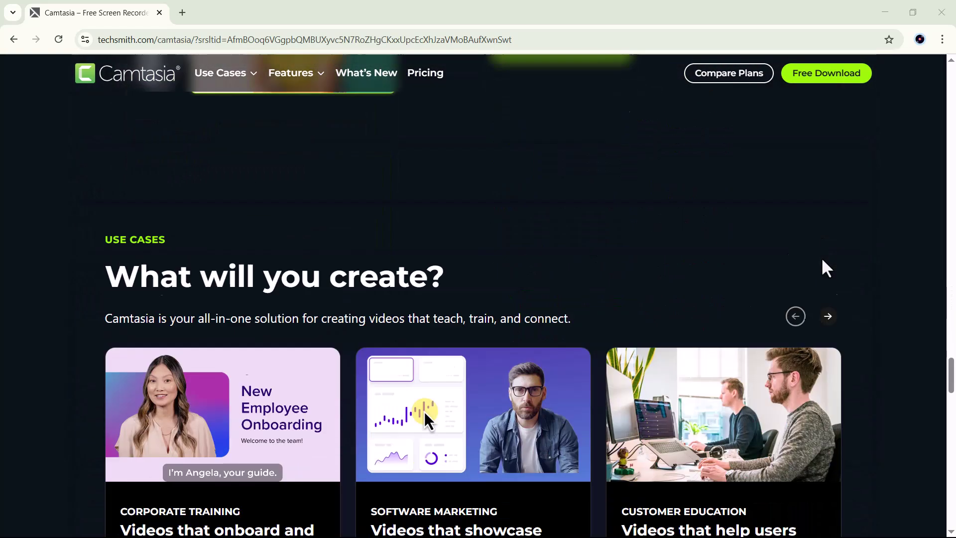
scroll(822, 259, "down", 17)
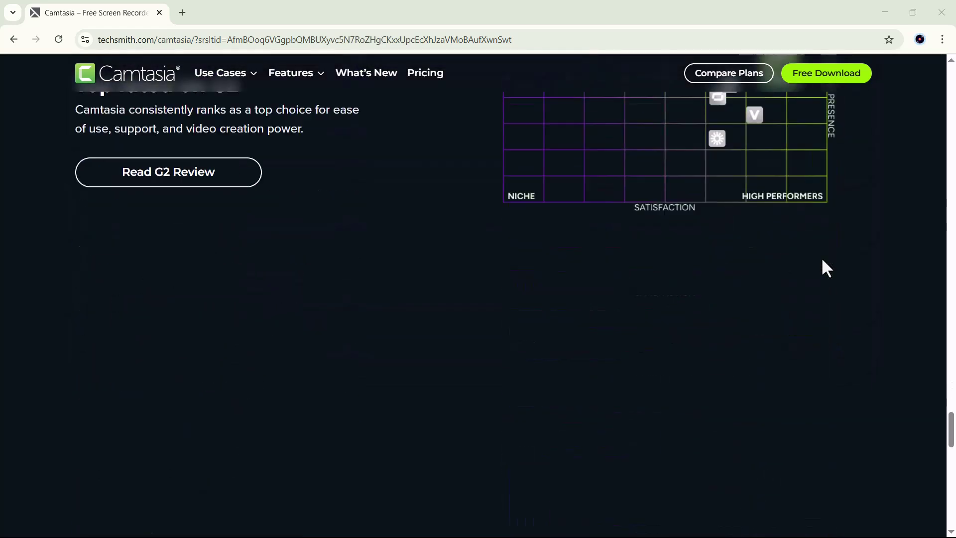
scroll(823, 259, "down", 6)
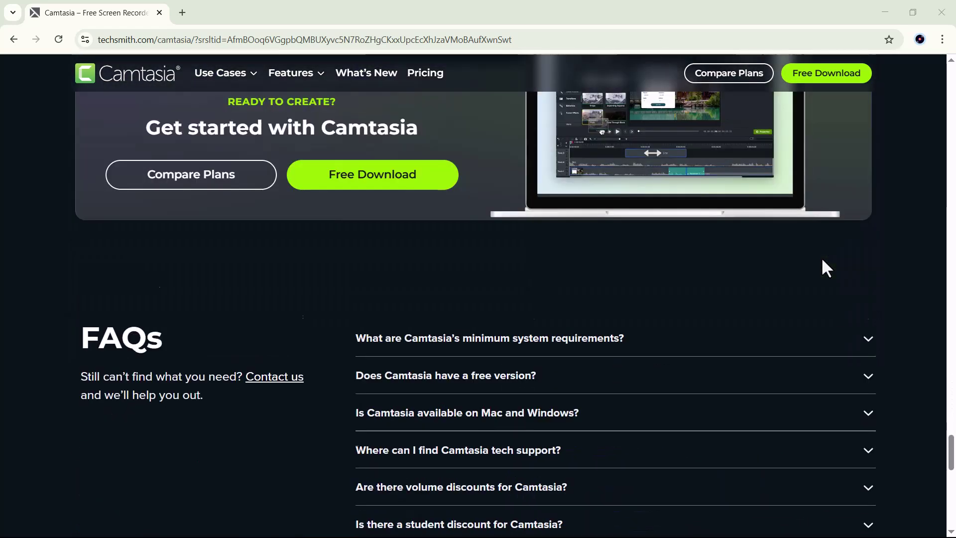
scroll(822, 260, "down", 6)
scroll(822, 260, "up", 9)
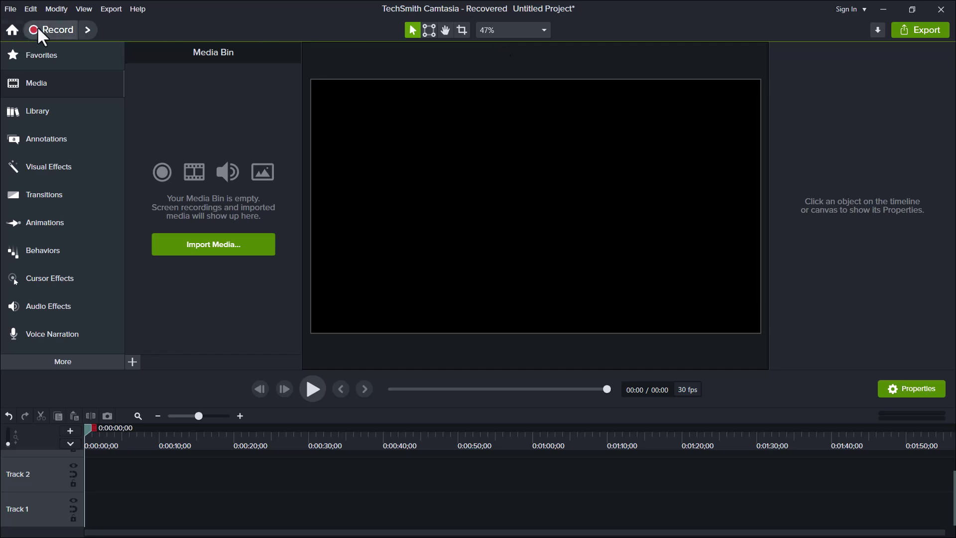
left_click(88, 30)
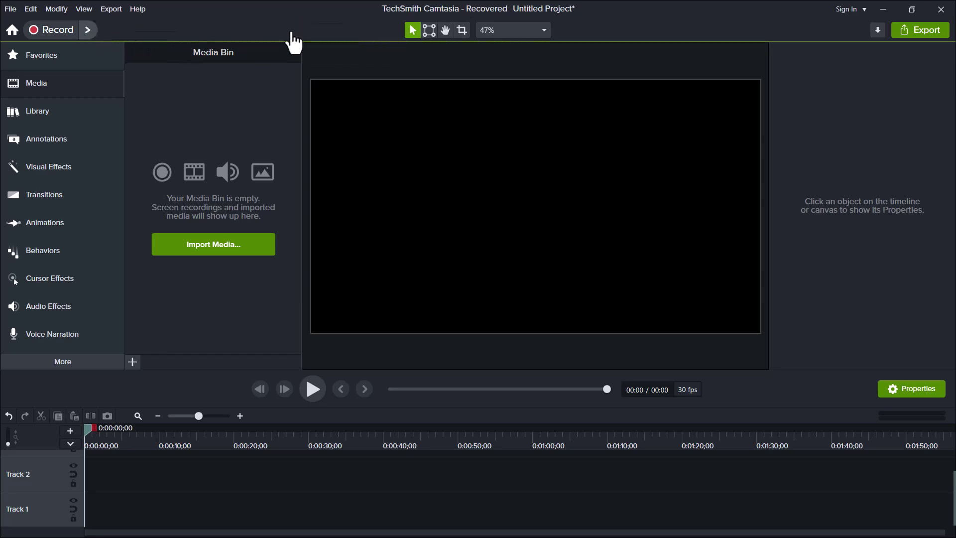
left_click(429, 31)
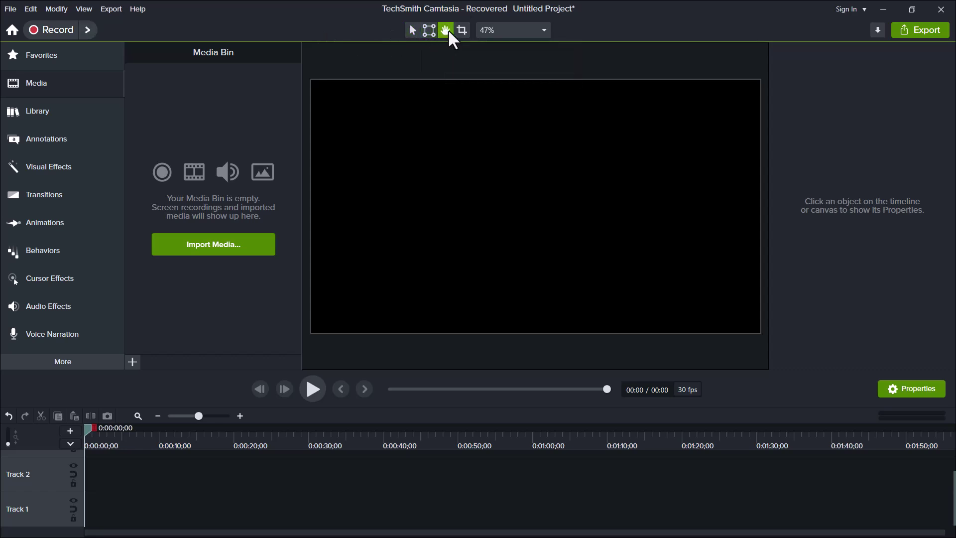
left_click(498, 32)
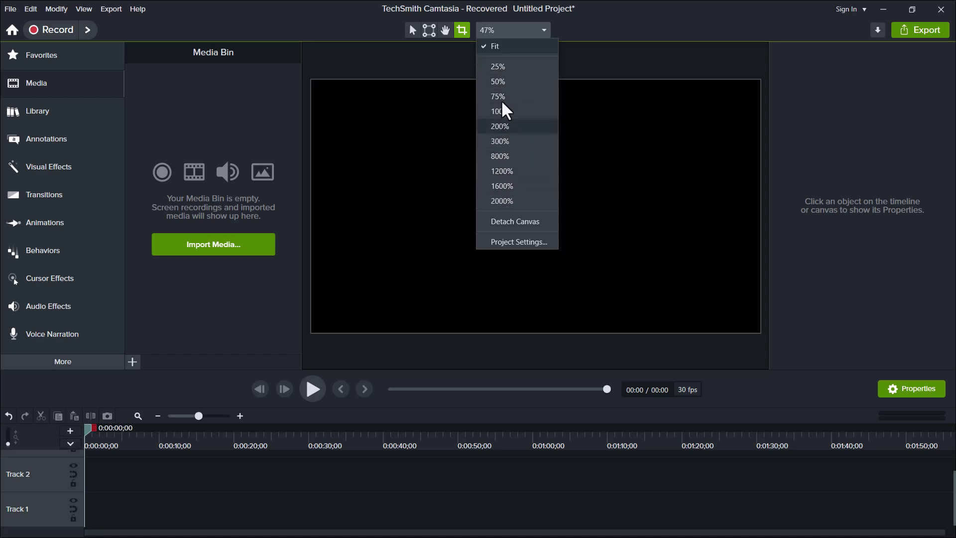
left_click(412, 30)
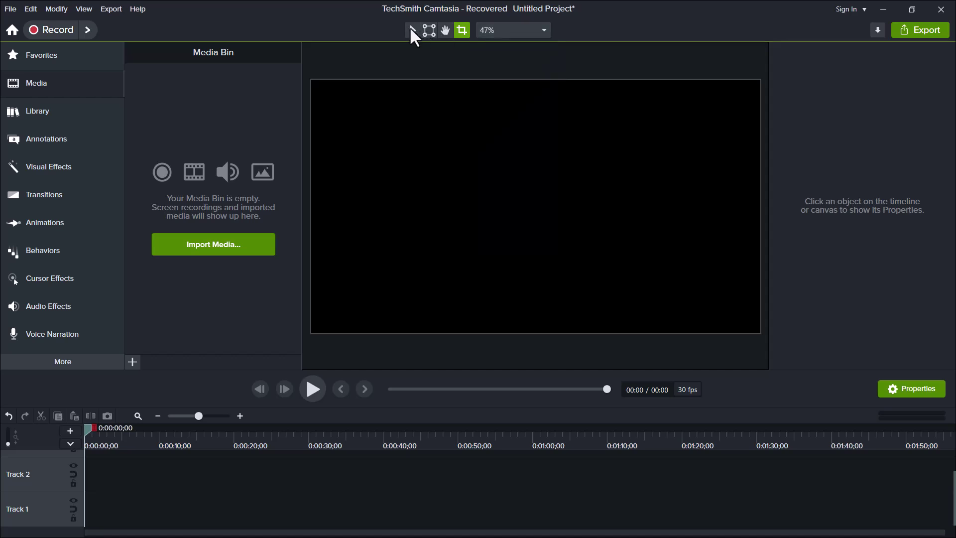
left_click(410, 29)
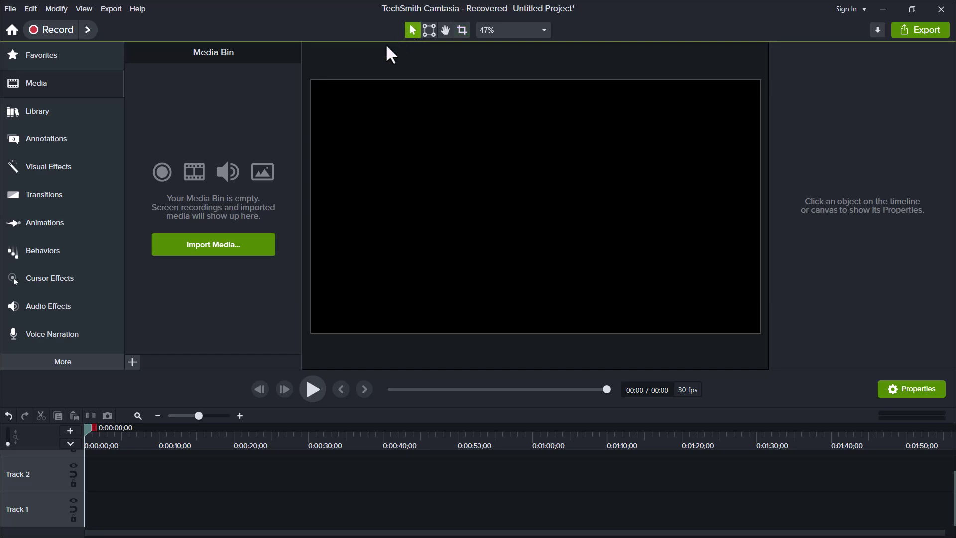
left_click(47, 63)
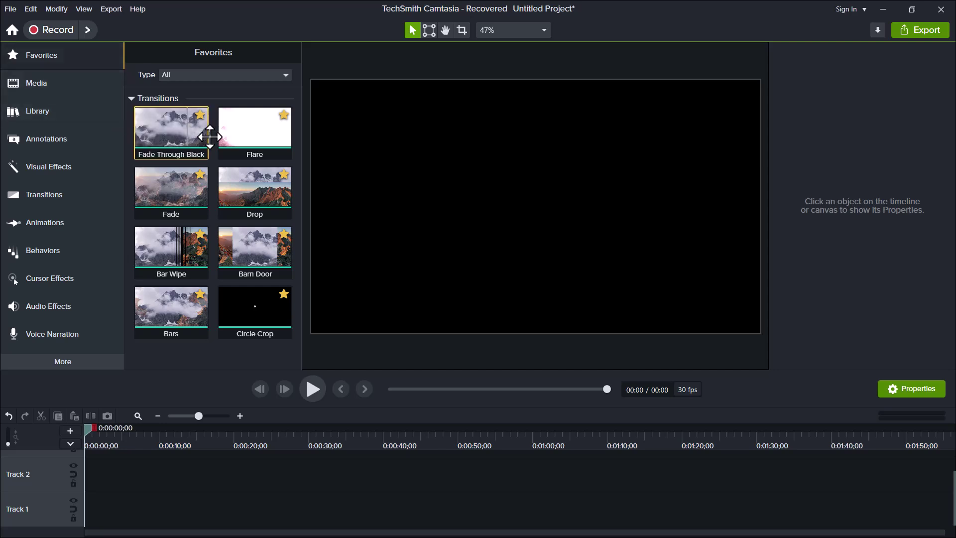
left_click(48, 86)
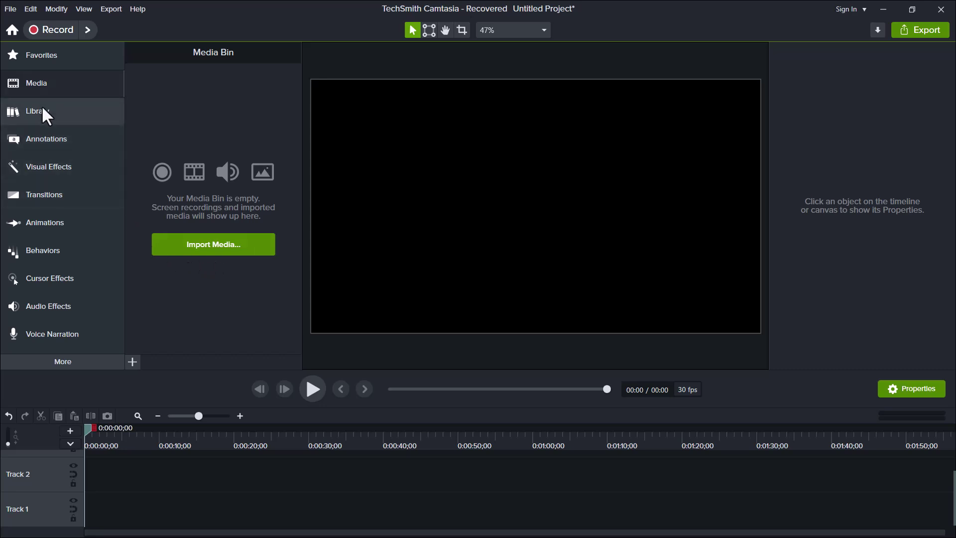
- Import MergeVideoSegments and place ti8nzzpyb and MergeVideoSegments back-to-back on Track 2
left_click(193, 243)
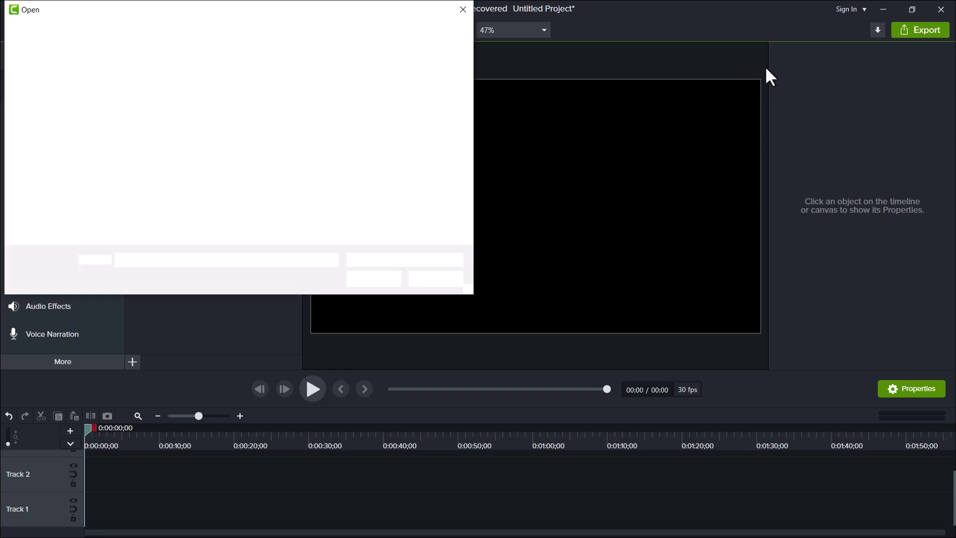
double_click(384, 112)
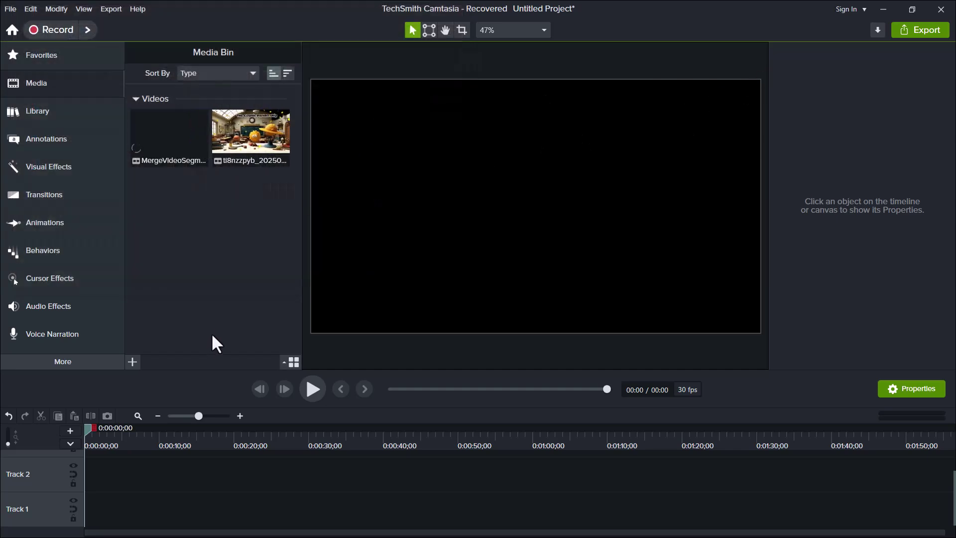
left_click(171, 147)
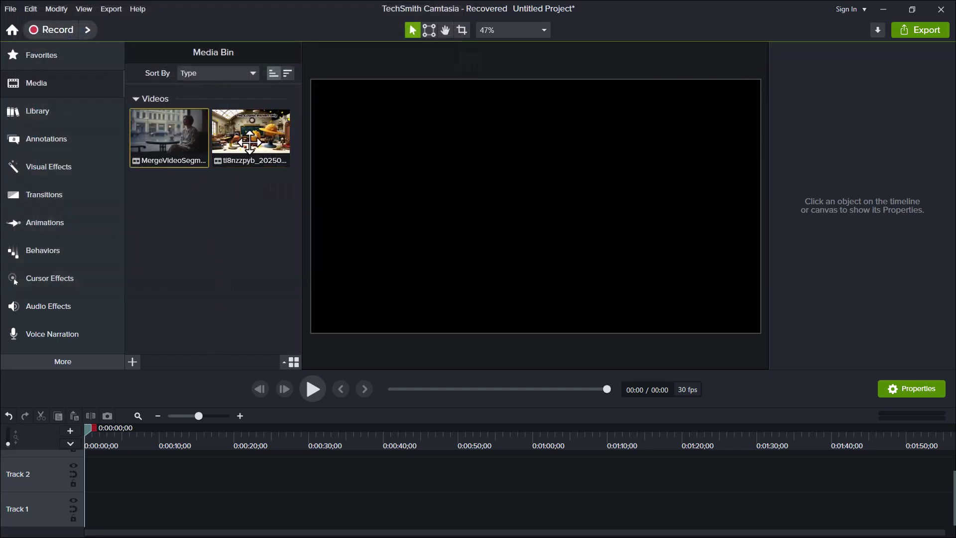
left_click_drag(194, 350, 192, 424)
left_click_drag(169, 137, 285, 481)
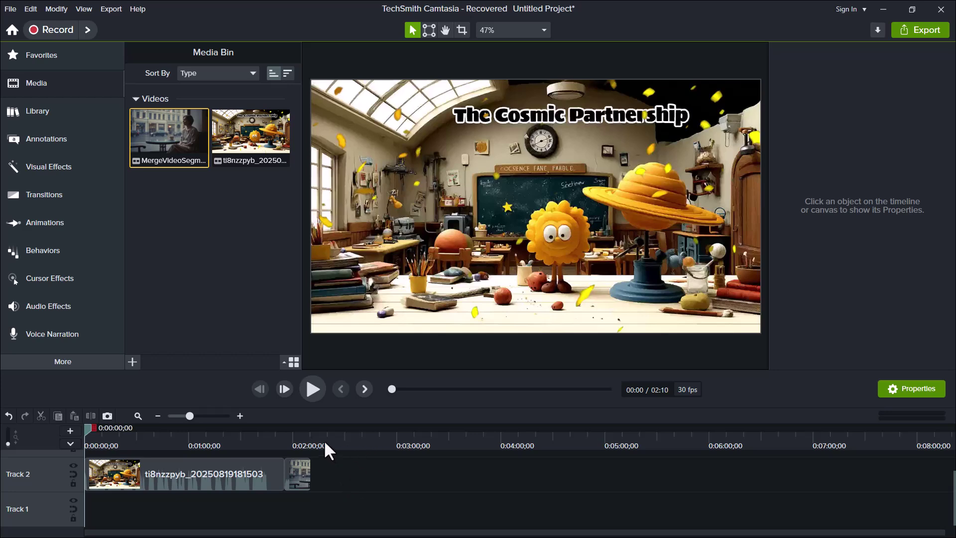
- Restore the audio of the ti8nzzpyb clip on Track 2
left_click(204, 471)
right_click(205, 468)
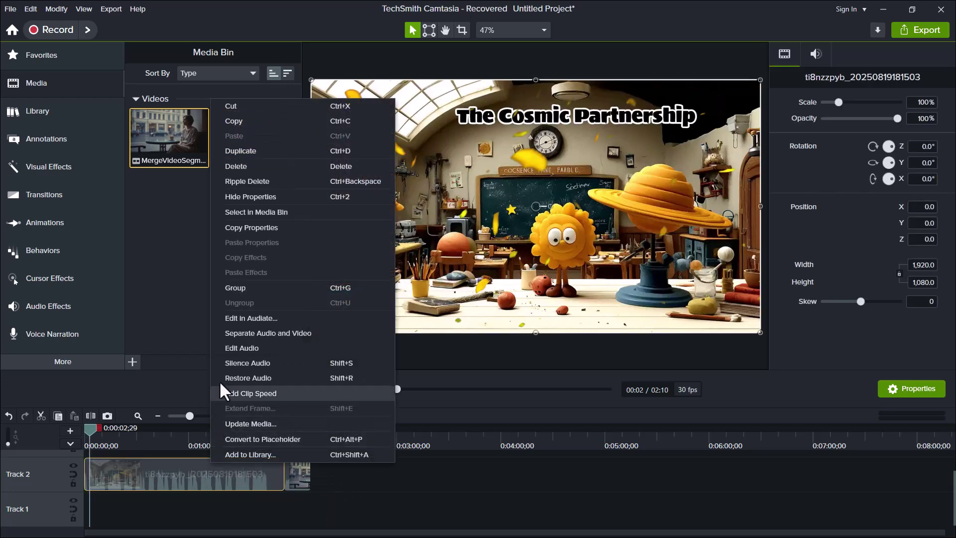
left_click(231, 371)
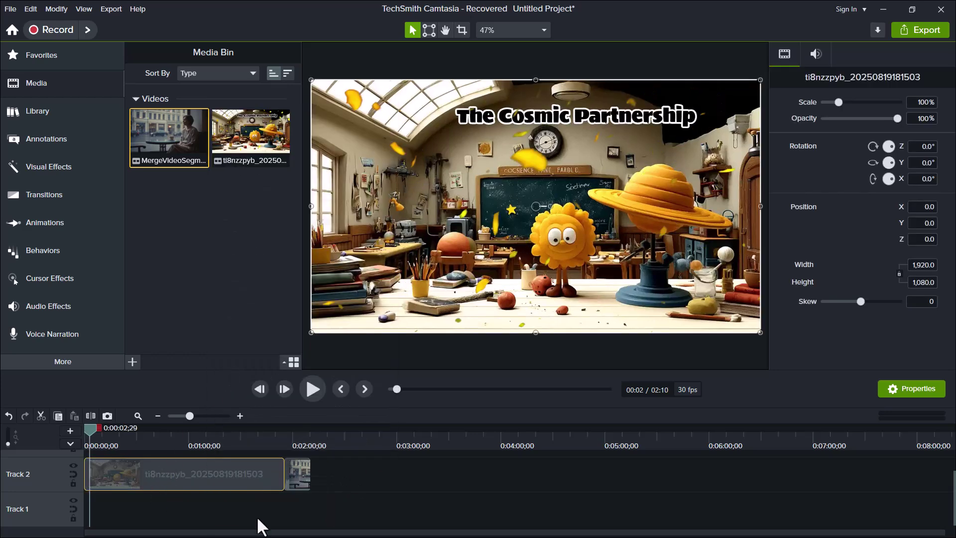
- Silence the MergeVideoSegments clip's audio and return the playhead to 0:00
left_click(293, 470)
right_click(292, 468)
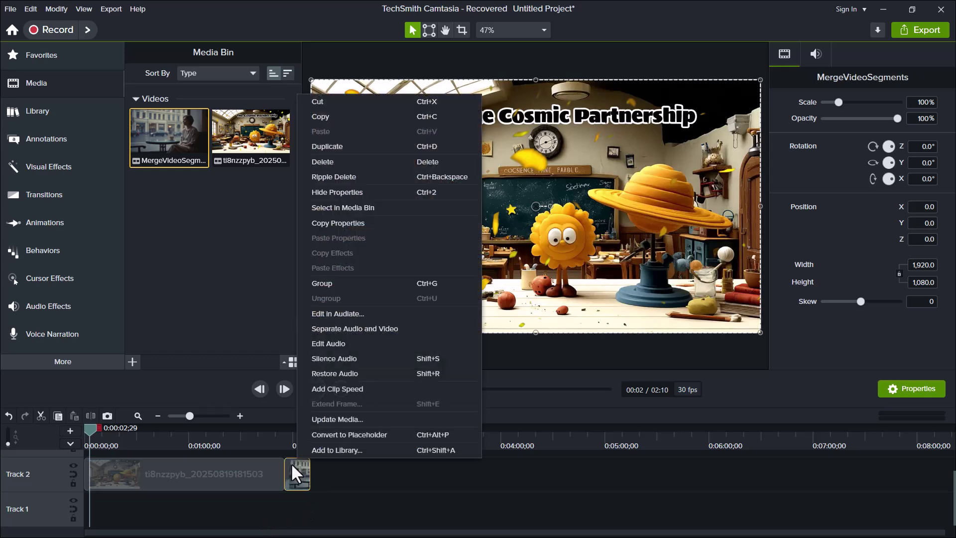
left_click(337, 358)
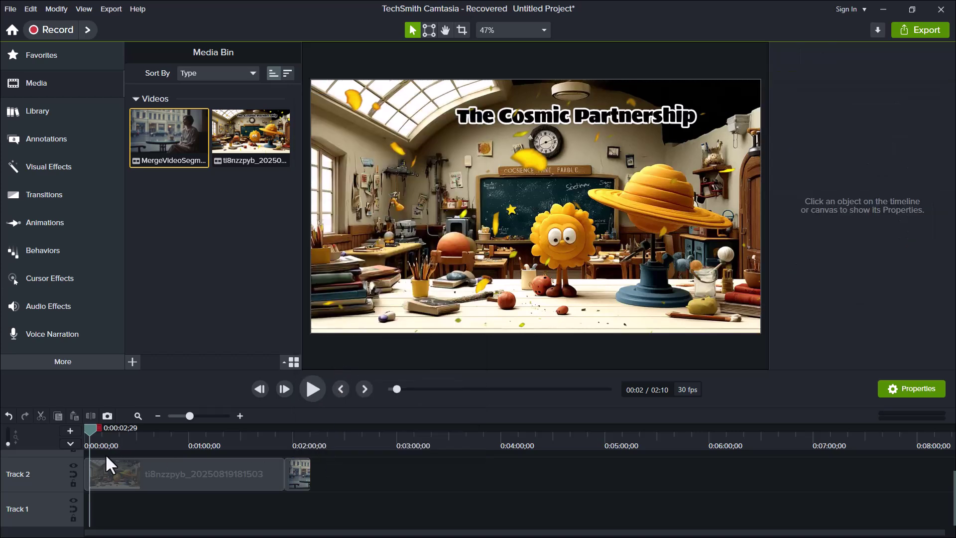
left_click_drag(89, 432, 84, 435)
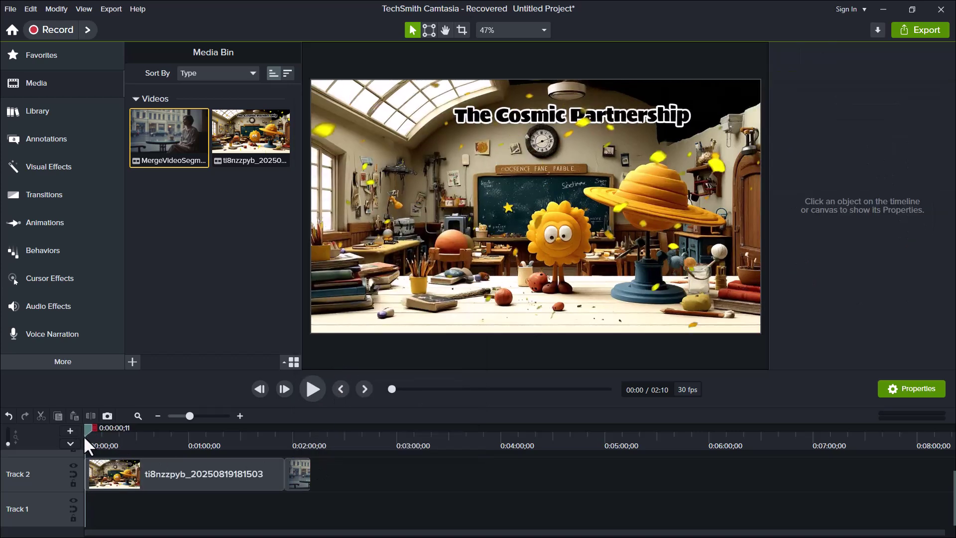
- Show the Library and expand its Audio, Audio Visualizers, Channel Kit and Dynamic Backgrounds folders
left_click(64, 120)
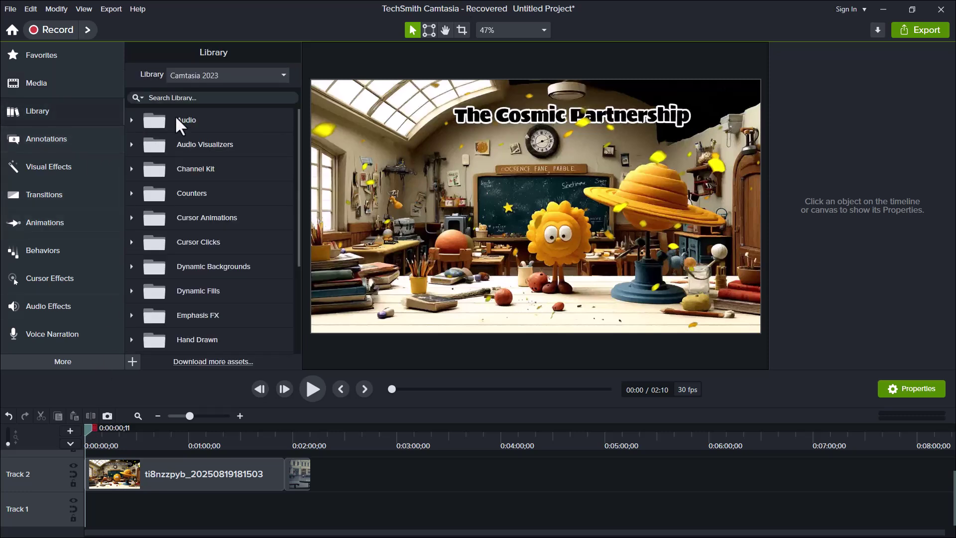
scroll(205, 131, "down", 5)
scroll(213, 141, "up", 5)
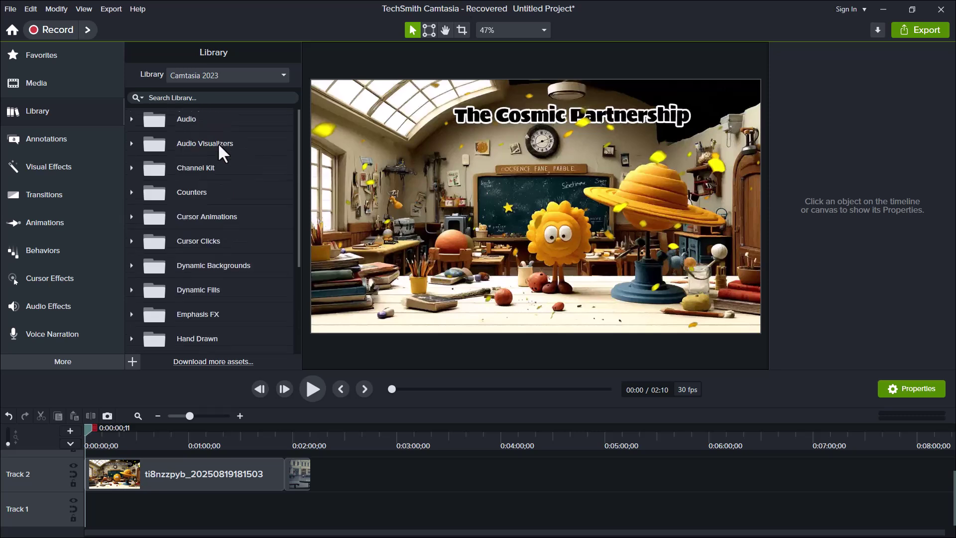
left_click(181, 122)
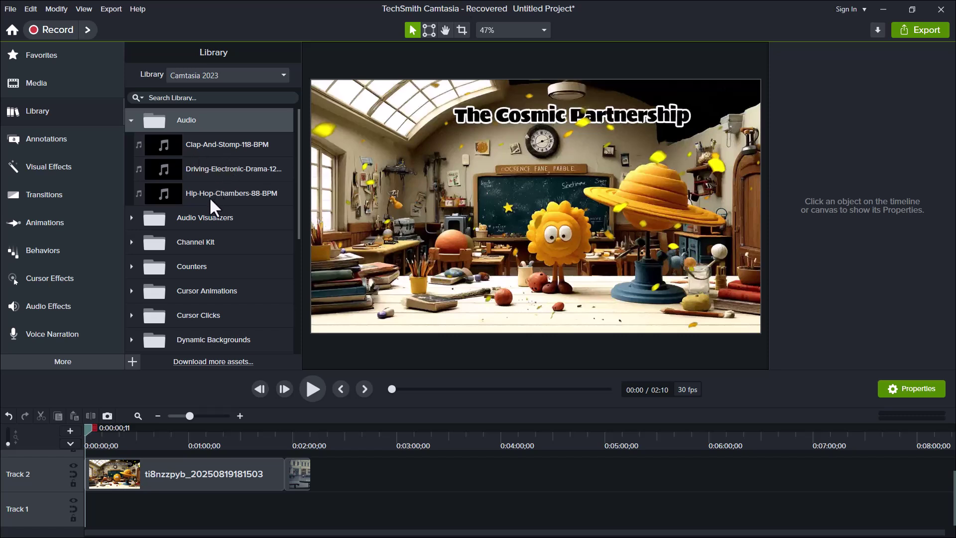
left_click(208, 218)
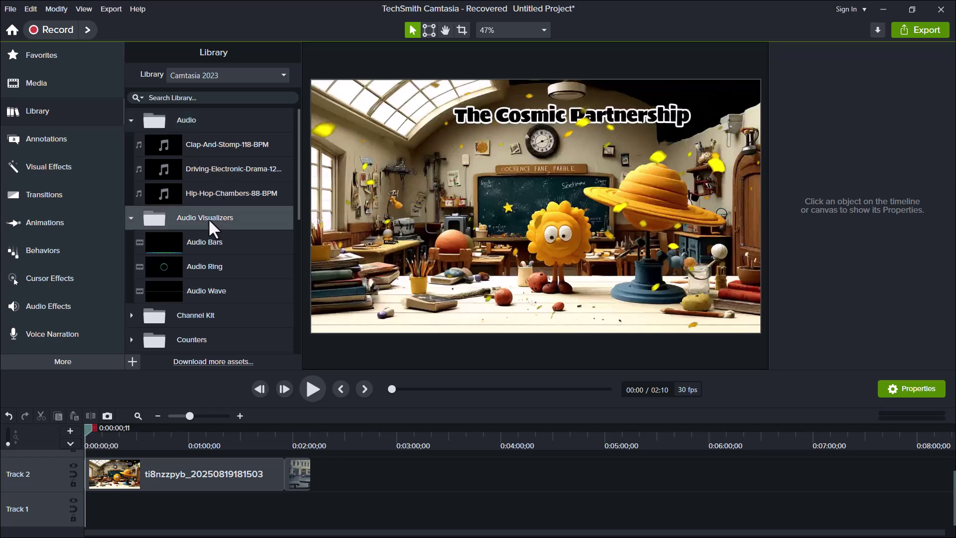
scroll(205, 211, "down", 1)
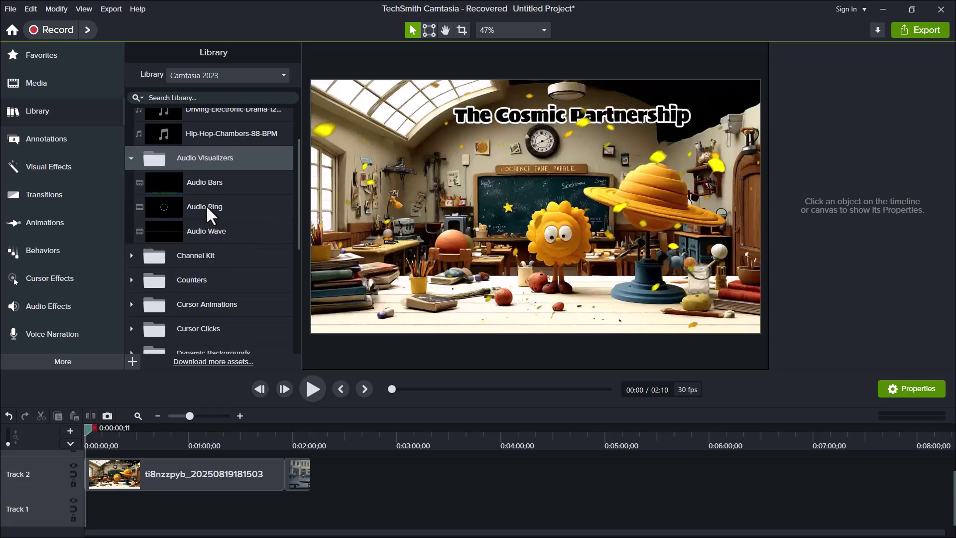
left_click(203, 254)
scroll(202, 252, "down", 5)
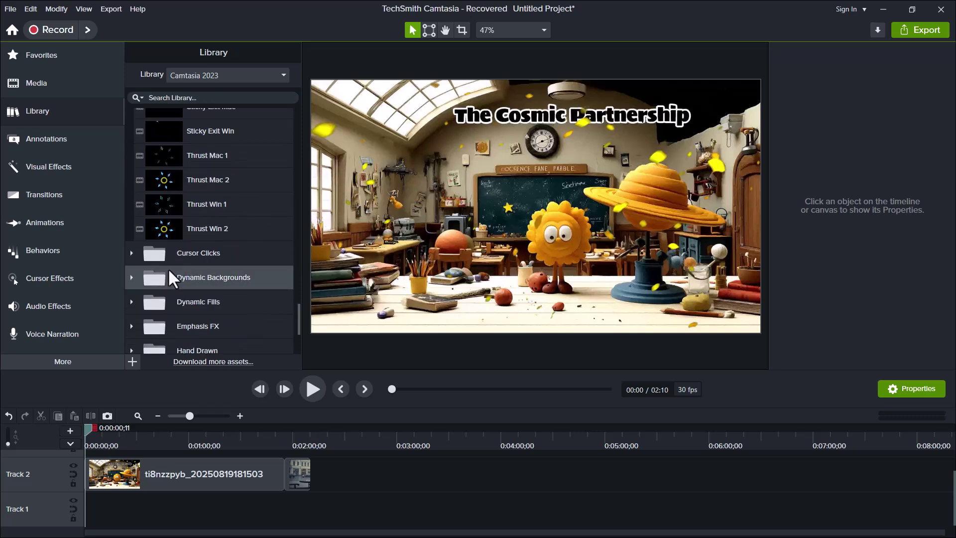
left_click(169, 269)
scroll(172, 259, "down", 4)
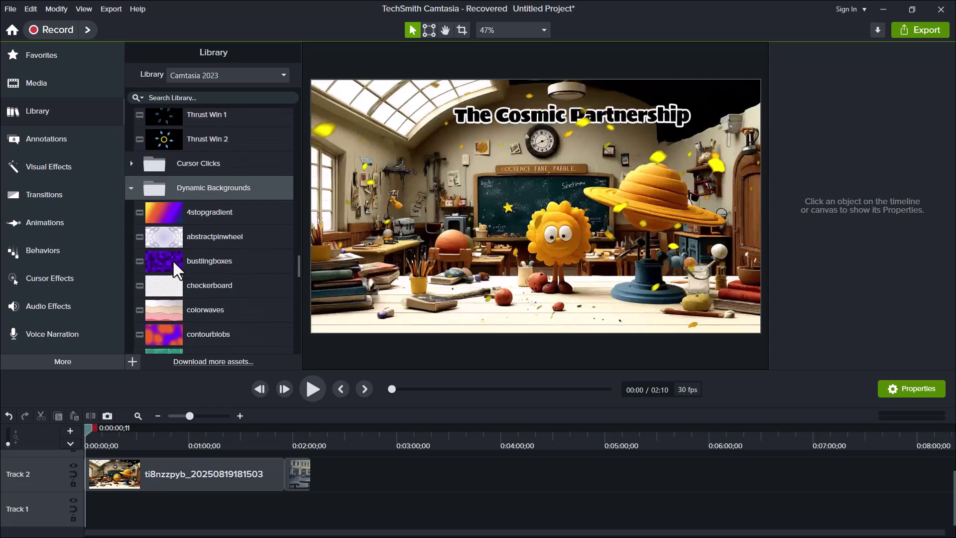
scroll(170, 248, "down", 6)
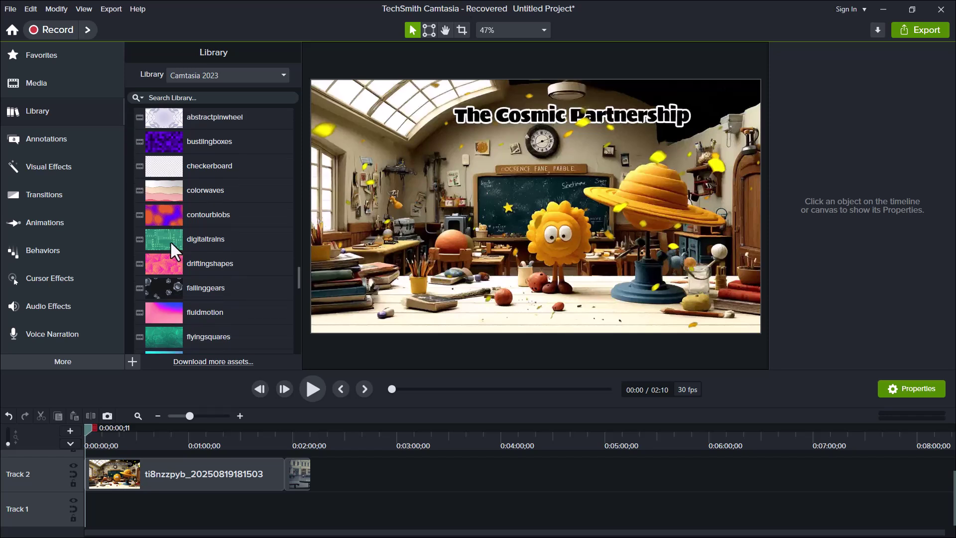
scroll(172, 252, "down", 2)
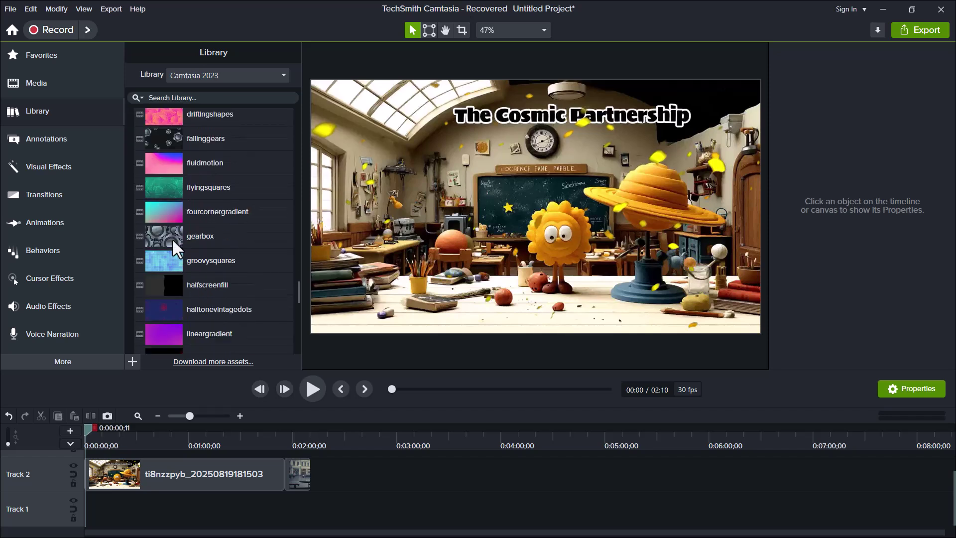
- Add the gearbox background to the start of Track 1 and shrink ti8nzzpyb to 92.6%, centred
left_click_drag(172, 238, 282, 506)
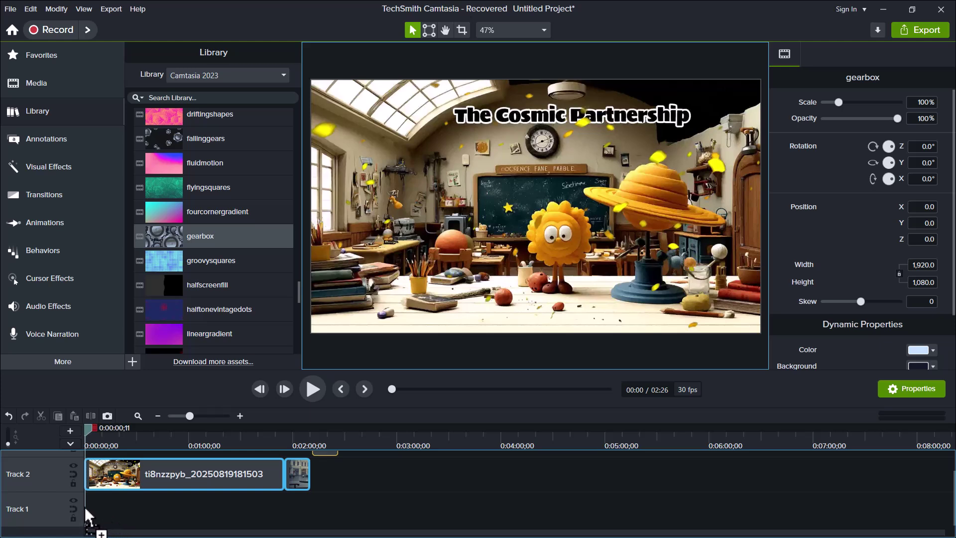
left_click_drag(84, 507, 90, 506)
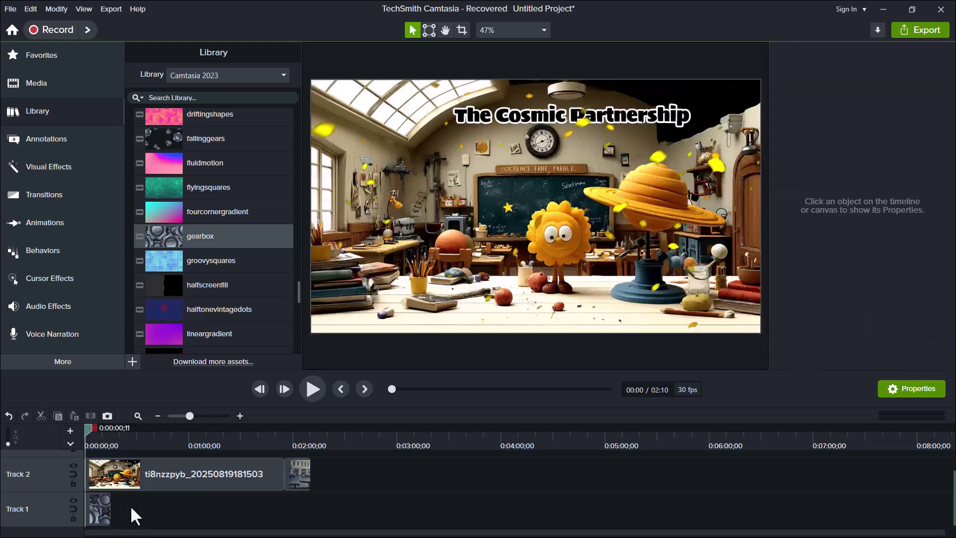
left_click(103, 471)
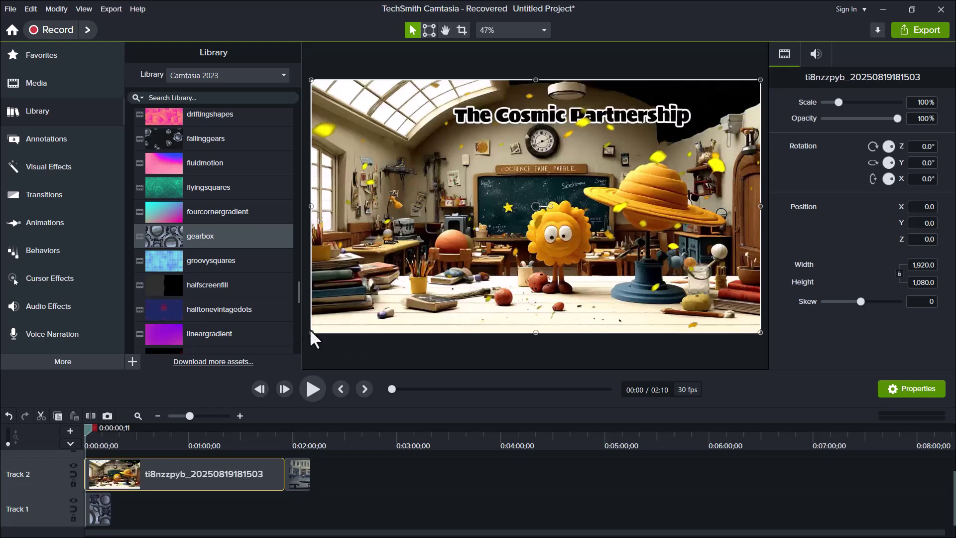
left_click_drag(310, 331, 333, 319)
left_click_drag(555, 214, 545, 219)
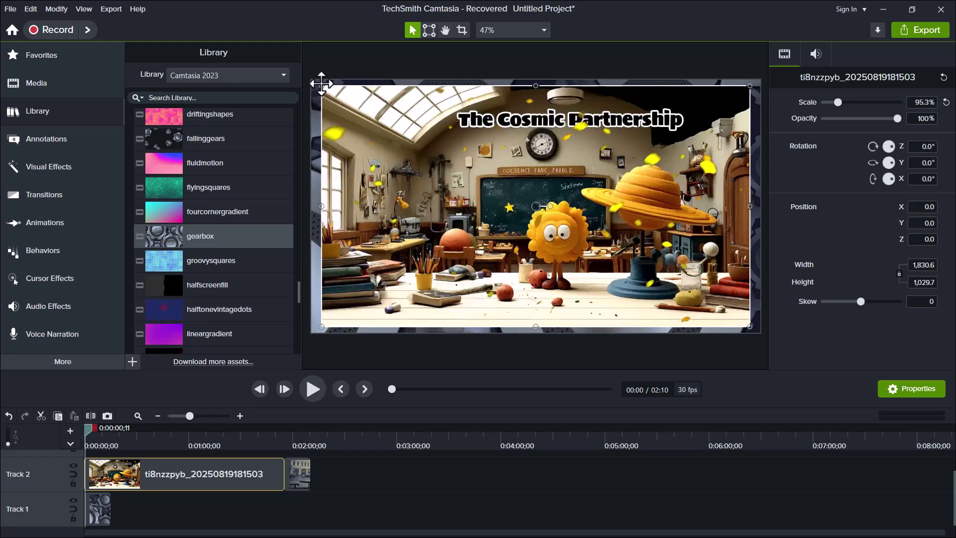
left_click_drag(322, 88, 335, 95)
left_click_drag(481, 167, 464, 164)
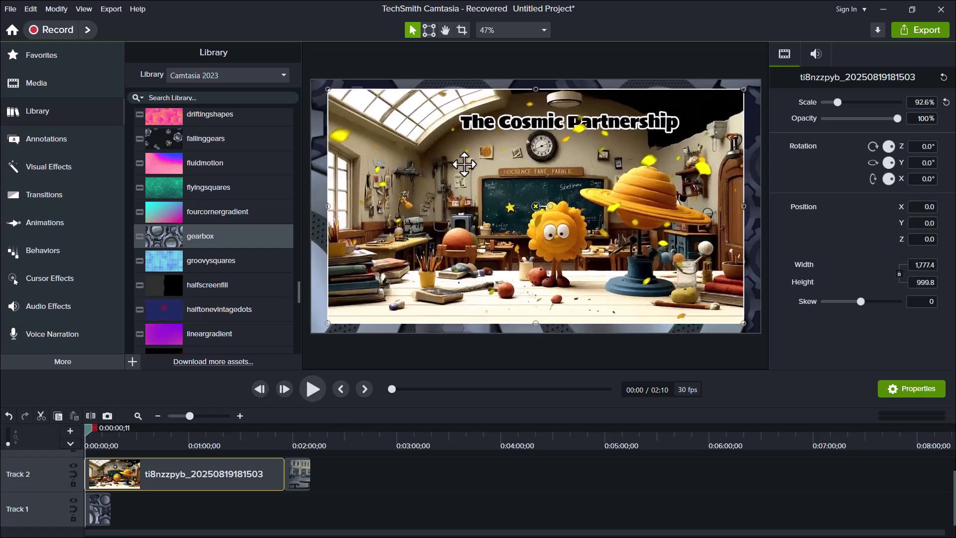
left_click(417, 474)
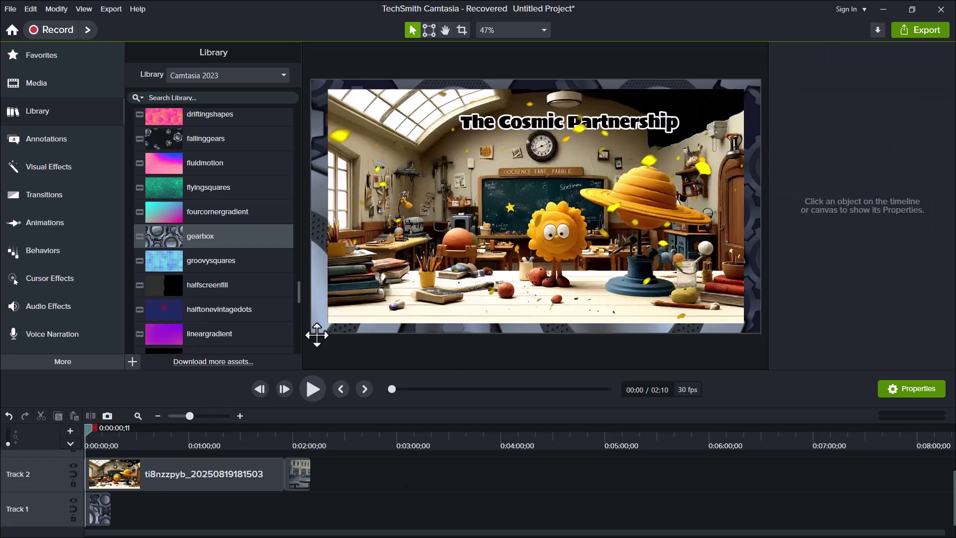
scroll(150, 254, "down", 10)
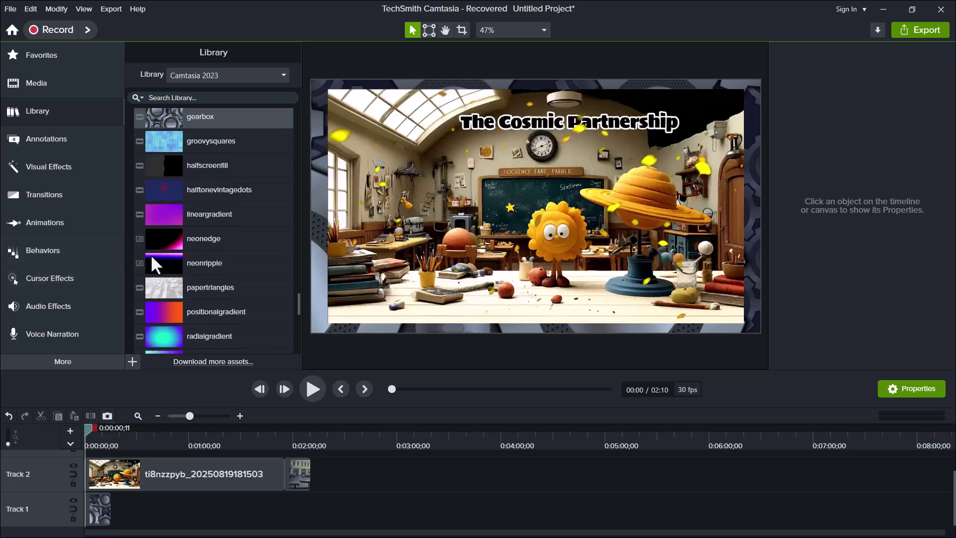
- Add a Sketch Motion arrow annotation to the timeline
left_click(59, 136)
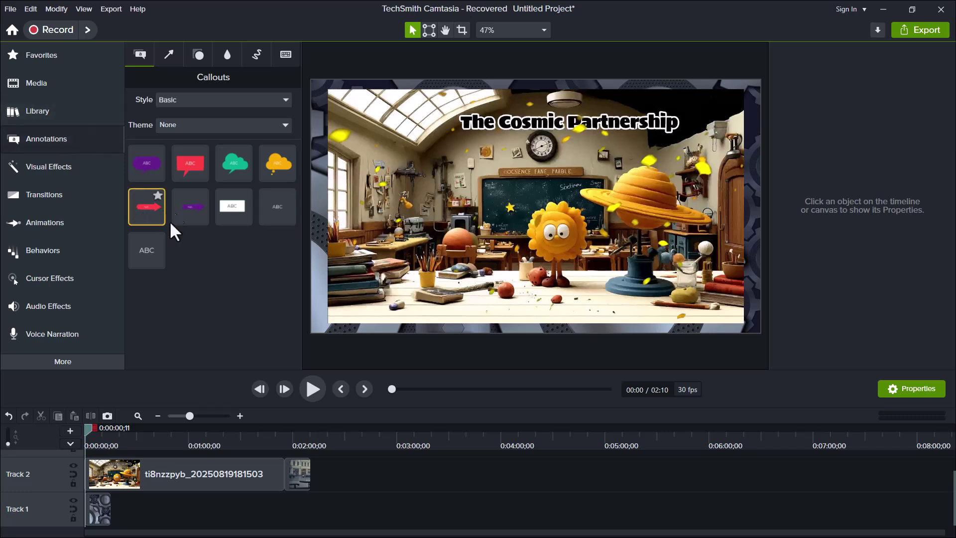
left_click(169, 55)
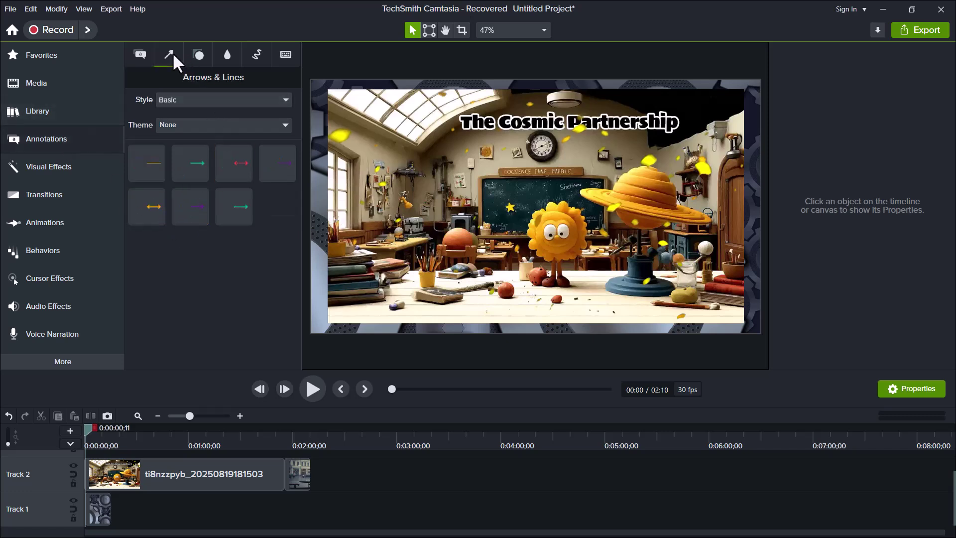
left_click(257, 54)
mouse_move(232, 108)
left_mouse_down()
mouse_move(194, 280)
mouse_move(113, 461)
left_mouse_up()
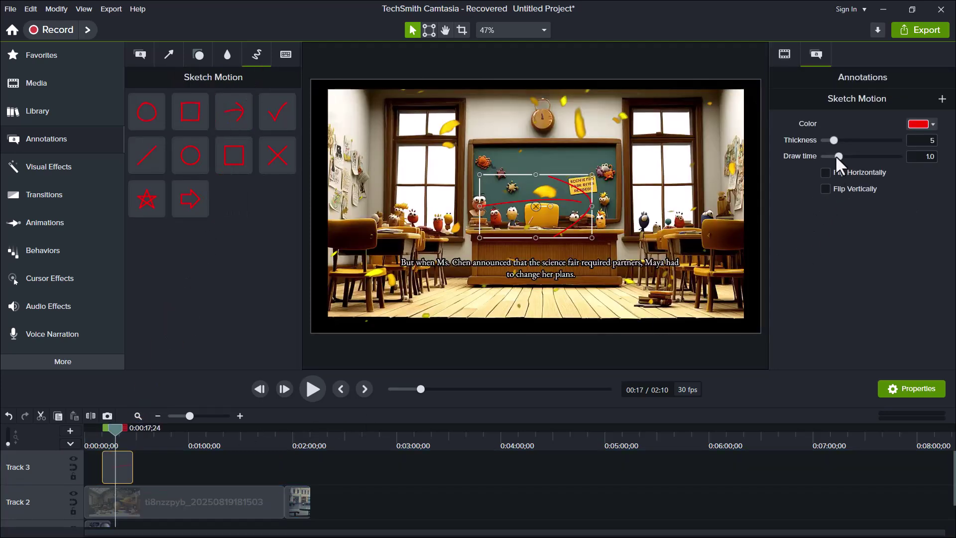
- Make the sketch arrow near-black with line thickness 18
left_click(919, 124)
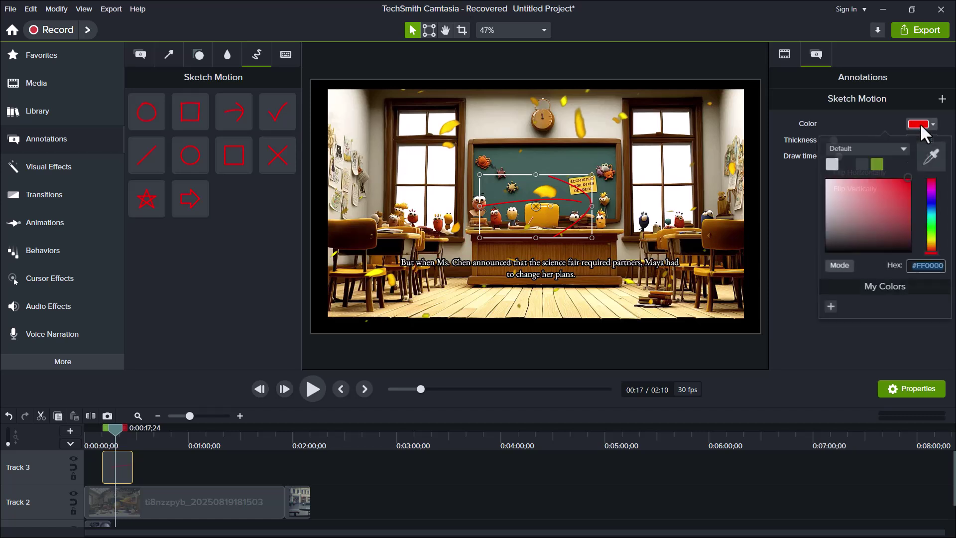
left_click_drag(872, 248, 852, 251)
left_click(806, 247)
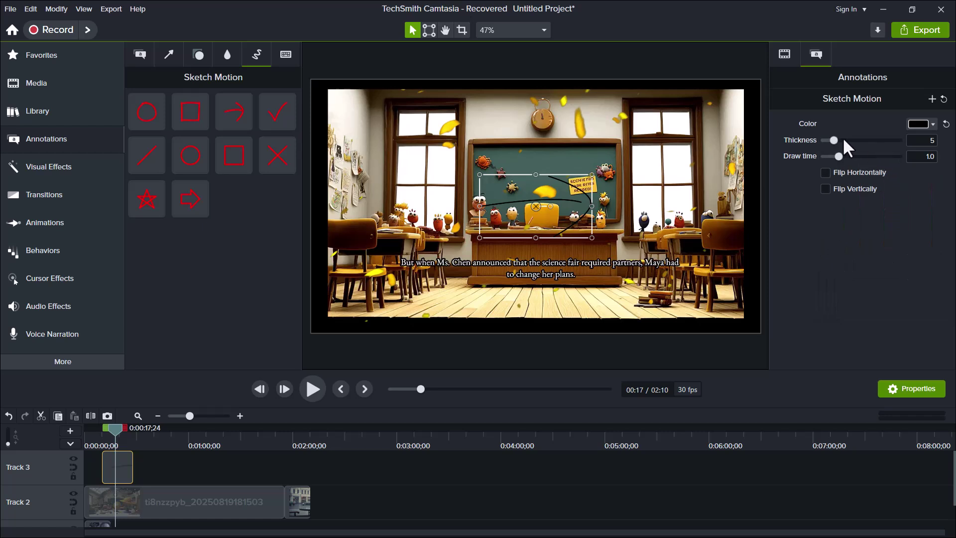
left_click(844, 140)
left_click(894, 140)
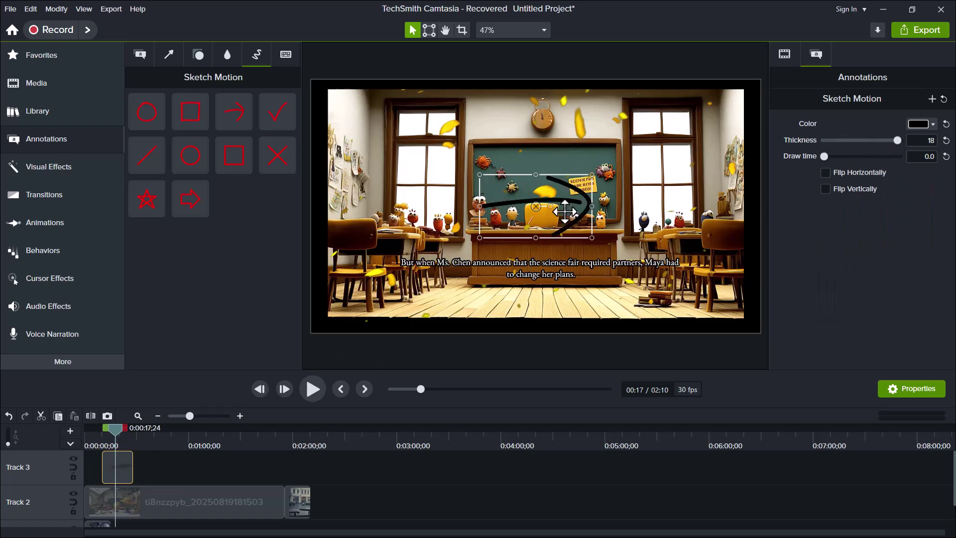
- Move the sketch arrow left, preview it, and rotate it to run vertically
left_click_drag(527, 209, 409, 219)
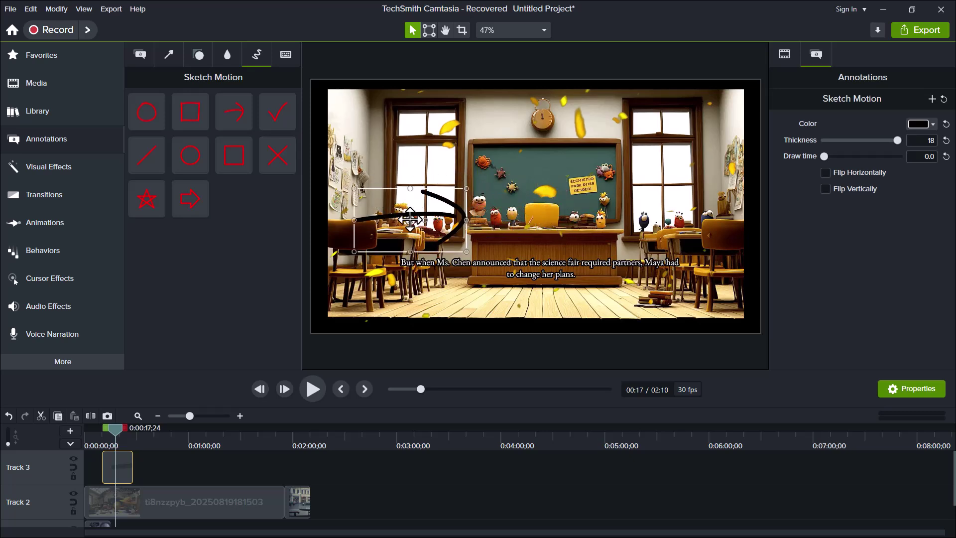
left_click(311, 389)
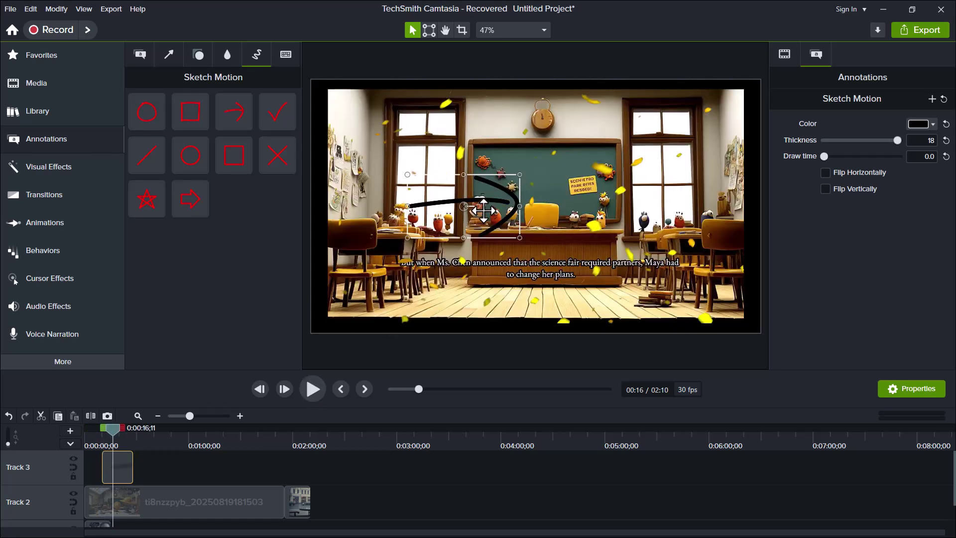
mouse_move(463, 206)
left_mouse_down()
mouse_move(446, 192)
mouse_move(462, 172)
mouse_move(487, 193)
mouse_move(469, 220)
left_mouse_up()
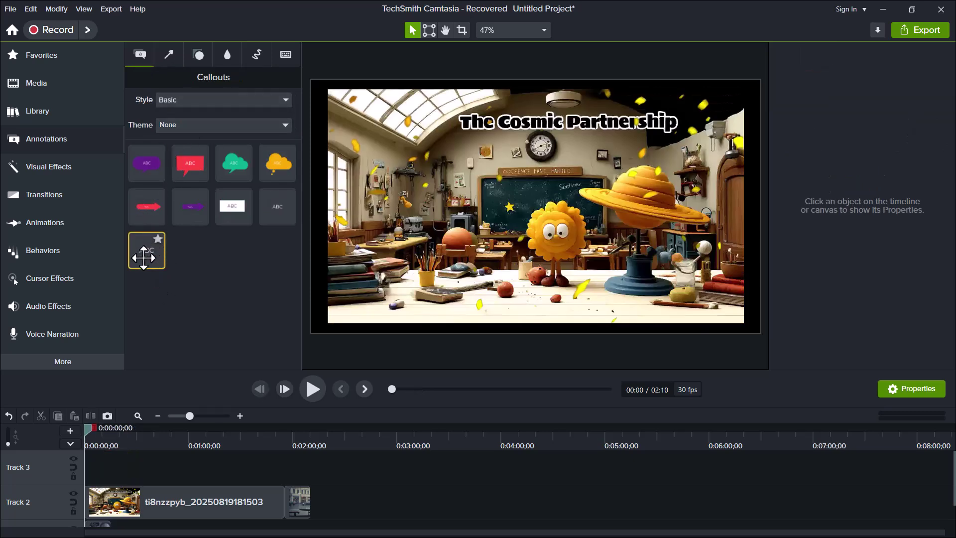
- Add an ABC text callout to Track 3, lengthen it, and change its text to 'Hey Guys'
left_click_drag(145, 250, 126, 468)
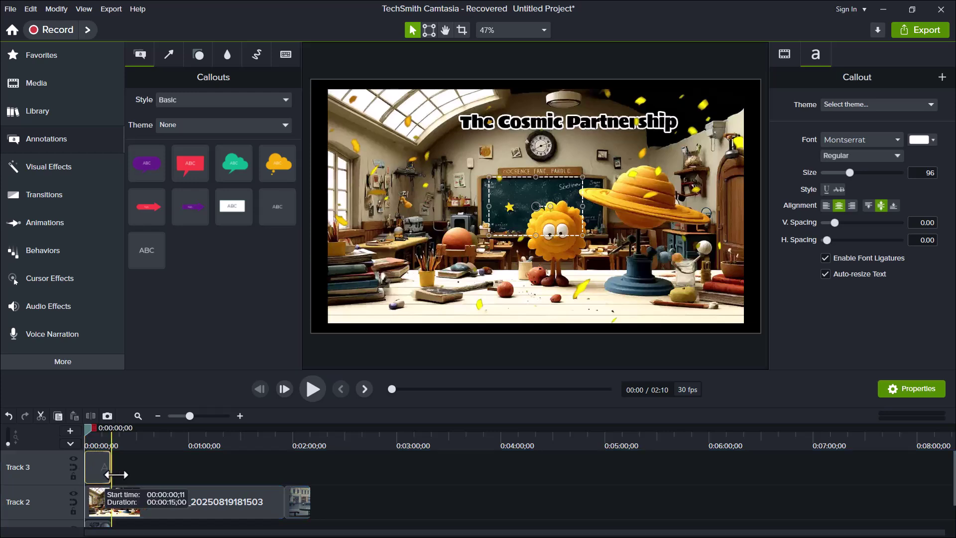
left_click(147, 482)
double_click(376, 288)
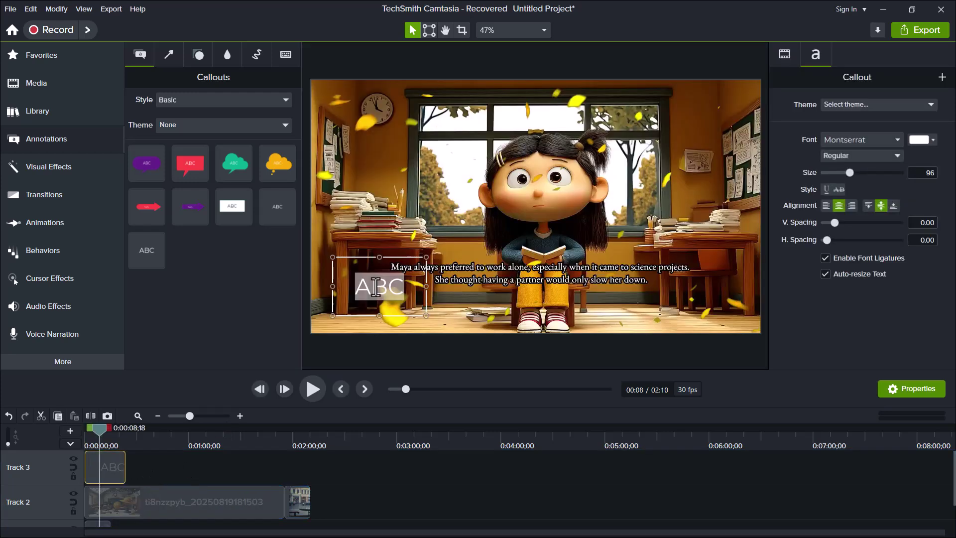
key("BackSpace")
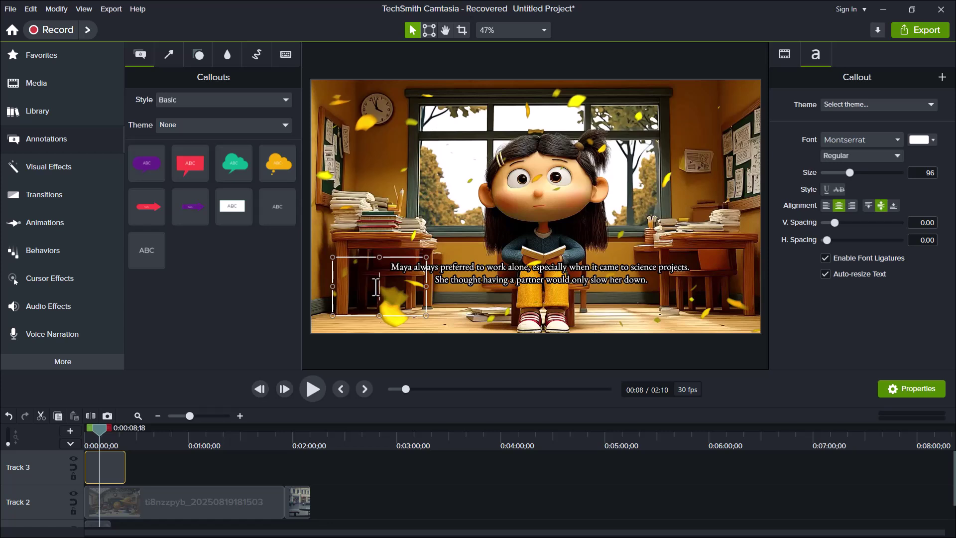
type("Hey Guys")
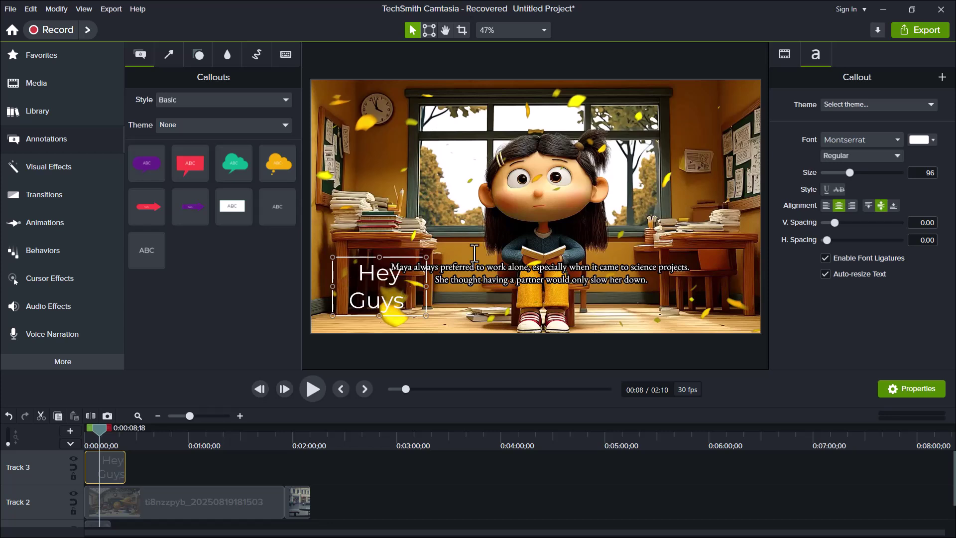
- Style the callout text as Arial Black Bold Italic, size 138, in bright green
key("ctrl+a")
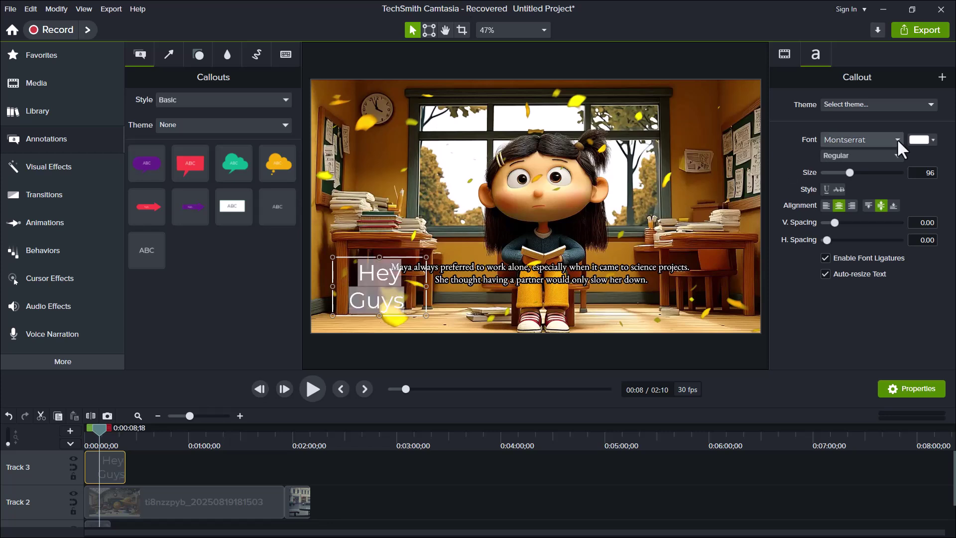
left_click(866, 141)
left_click(799, 258)
left_click(868, 155)
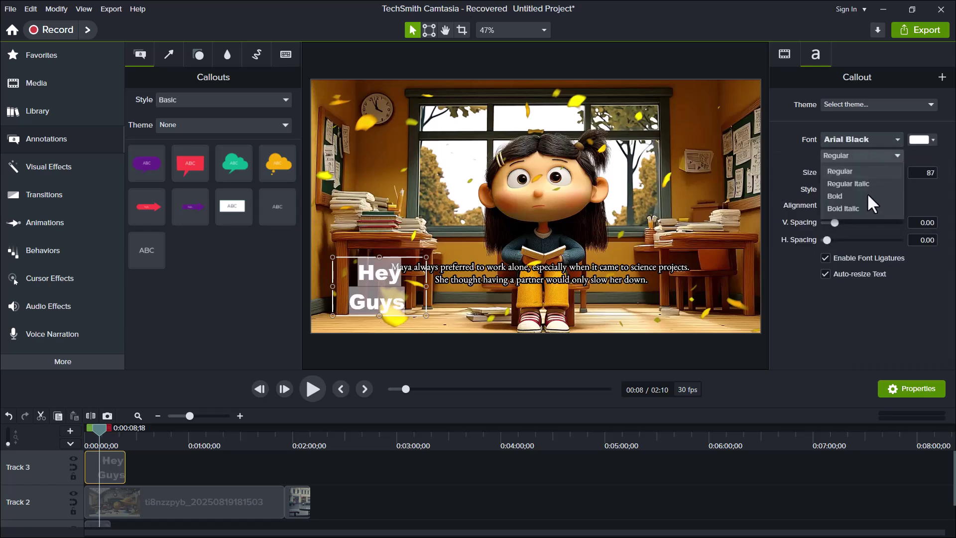
left_click(868, 192)
left_click(862, 172)
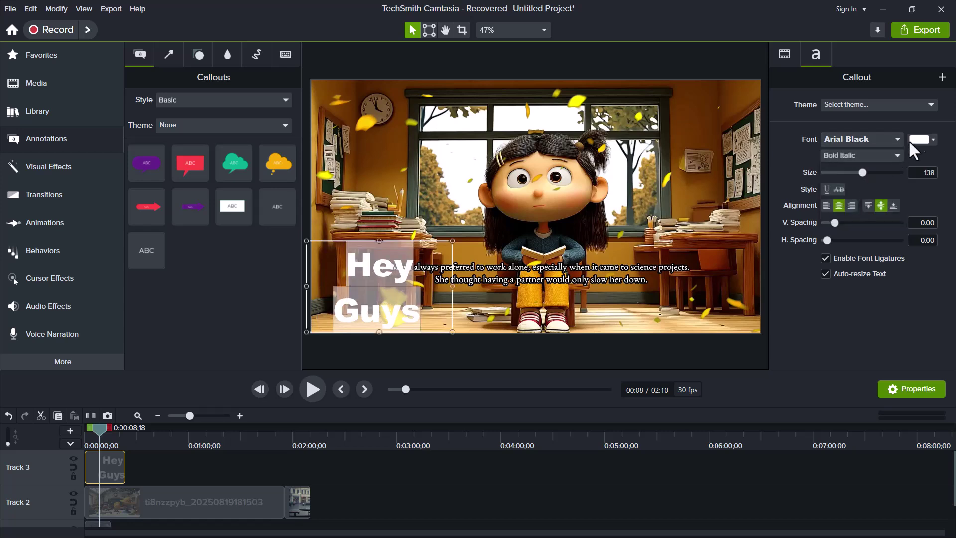
left_click(921, 139)
left_click(934, 254)
left_click(902, 238)
left_click(806, 369)
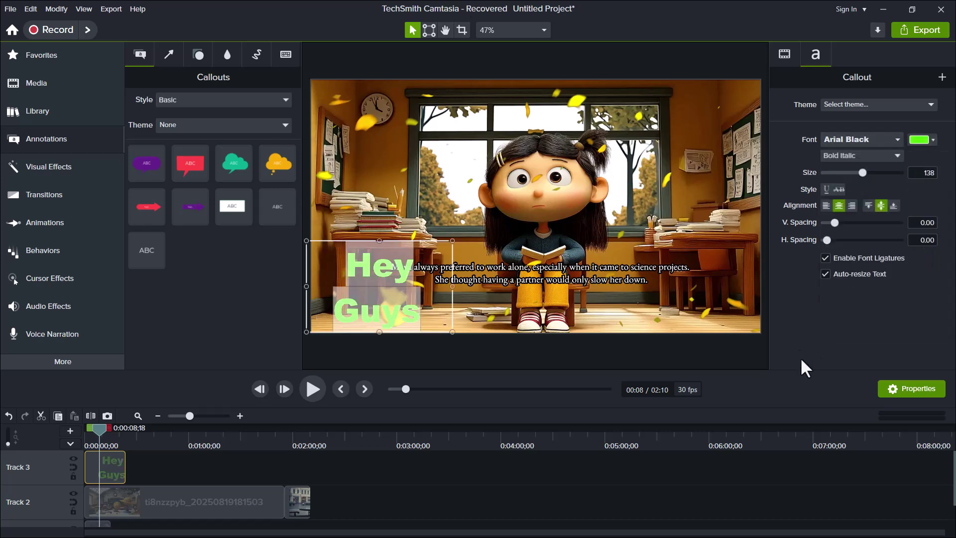
- Play the video from the start to preview the callout, then pause
left_click(260, 388)
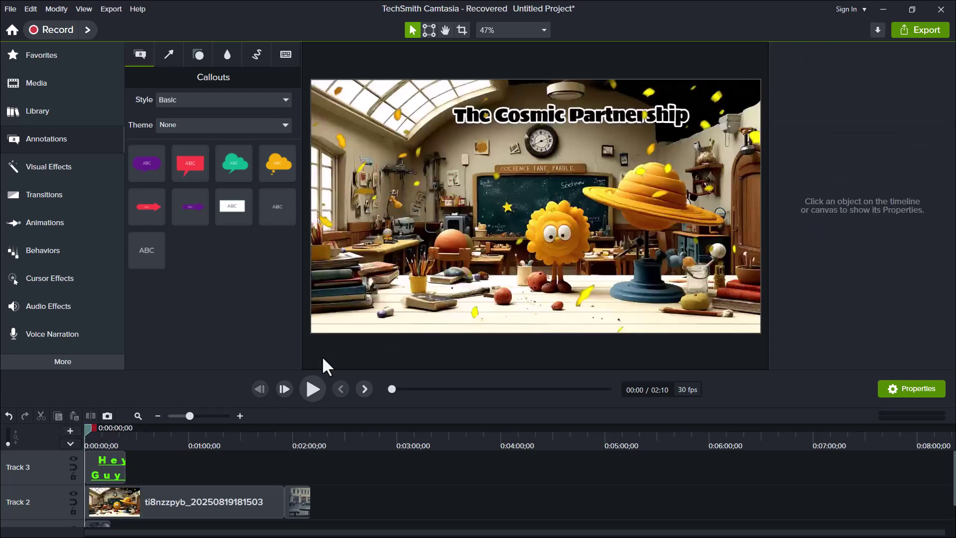
left_click(312, 389)
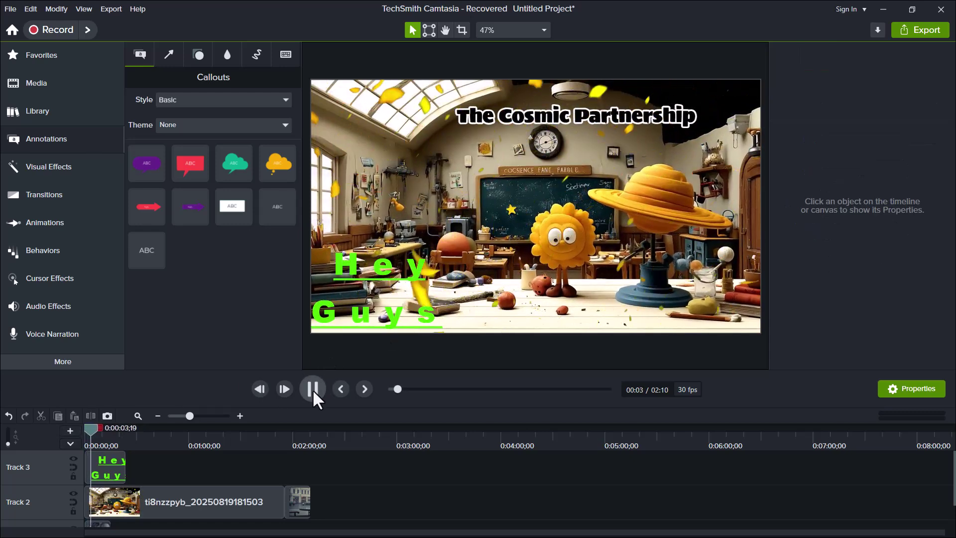
left_click(312, 390)
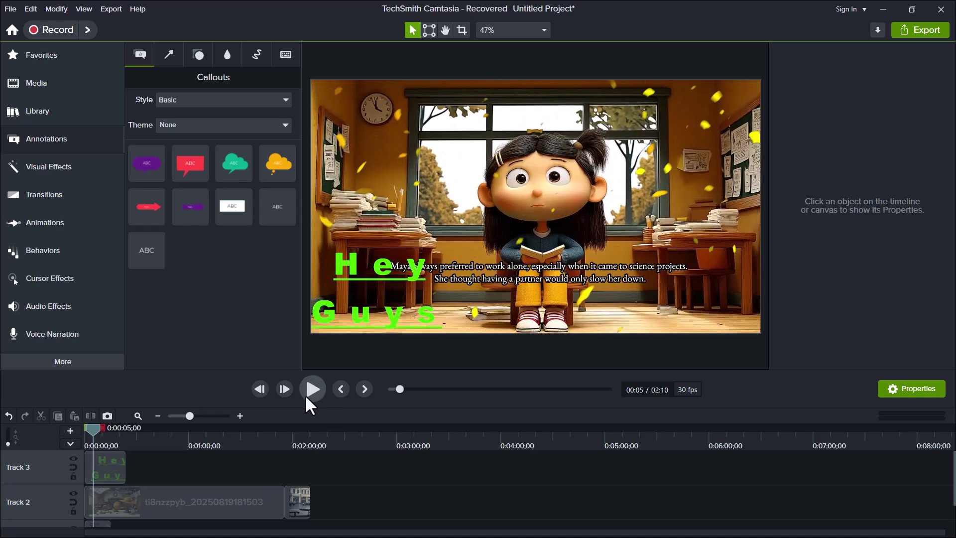
- Show the Visual Effects list and scroll down to Device Frame and Drop Shadow
left_click(42, 165)
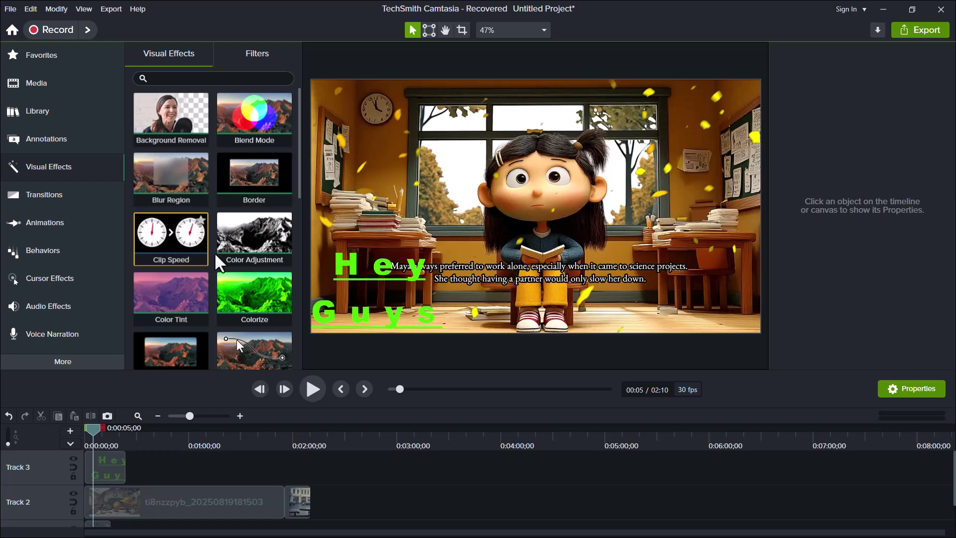
scroll(167, 301, "down", 3)
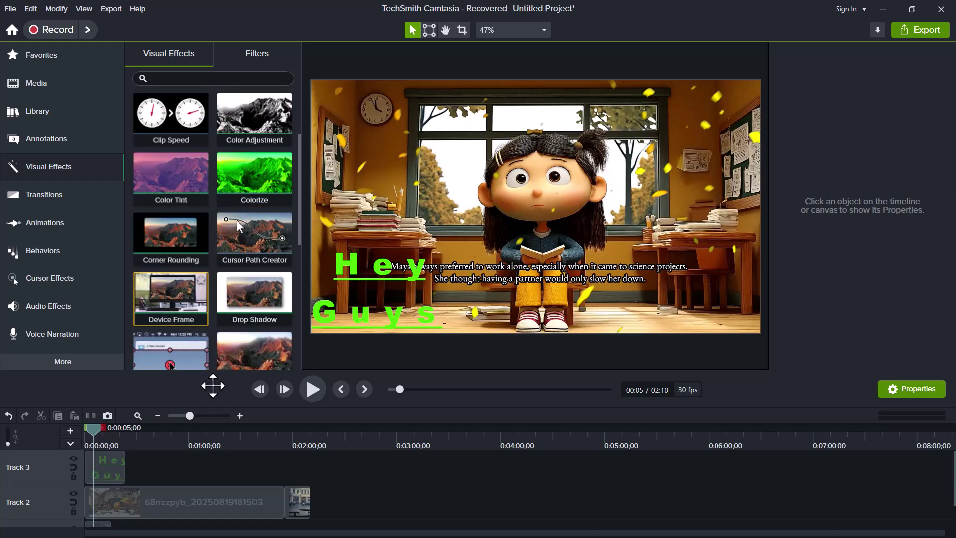
- Apply the Device Frame effect to the MergeVideoSegments clip around 1:59
left_click(294, 440)
left_click(292, 441)
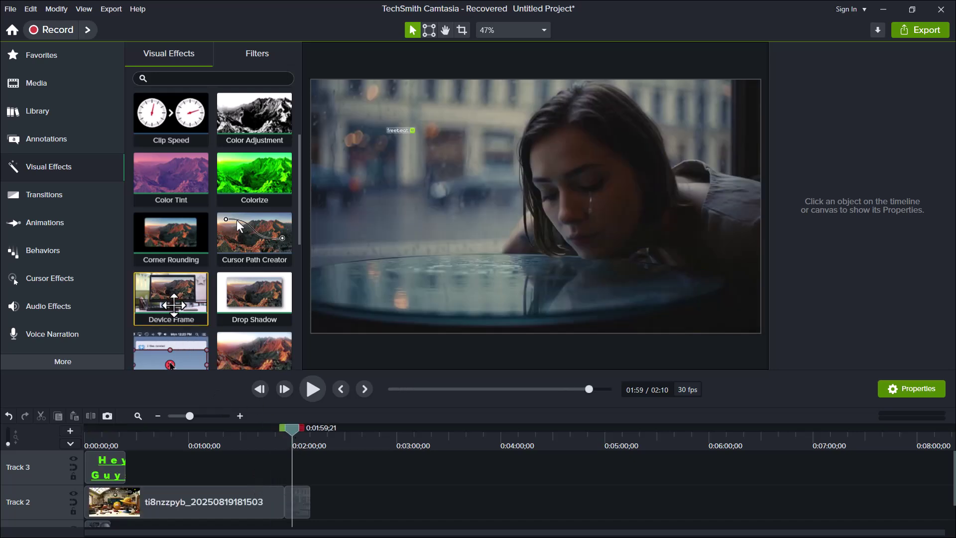
left_click_drag(171, 299, 291, 501)
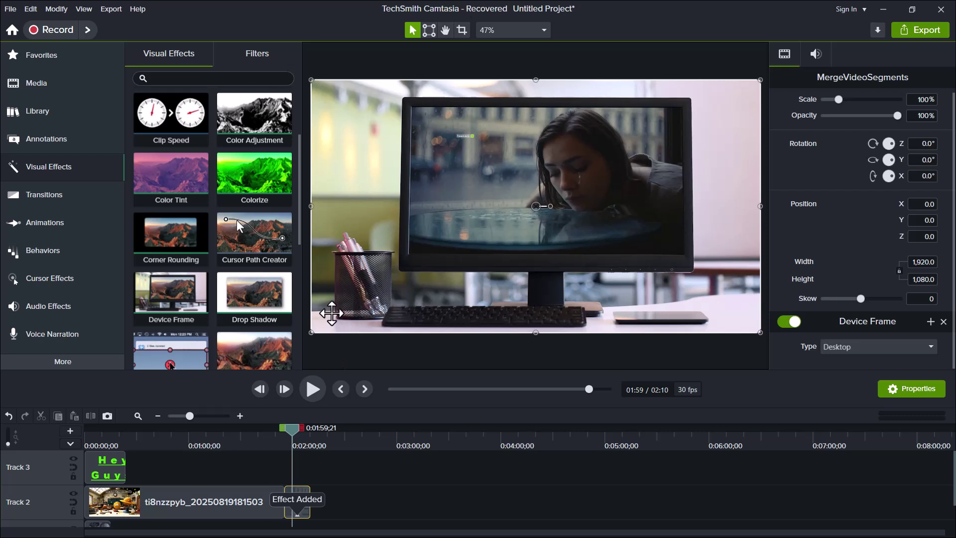
- Enlarge the framed clip to about 114%, centre it at 0, 0, and play back
left_click_drag(310, 333, 271, 369)
left_click_drag(402, 271, 425, 259)
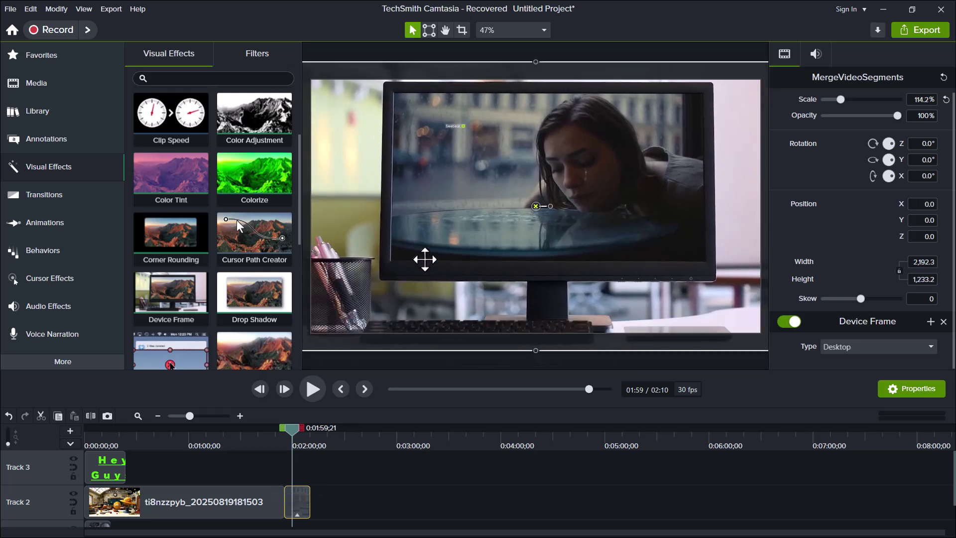
left_click(374, 490)
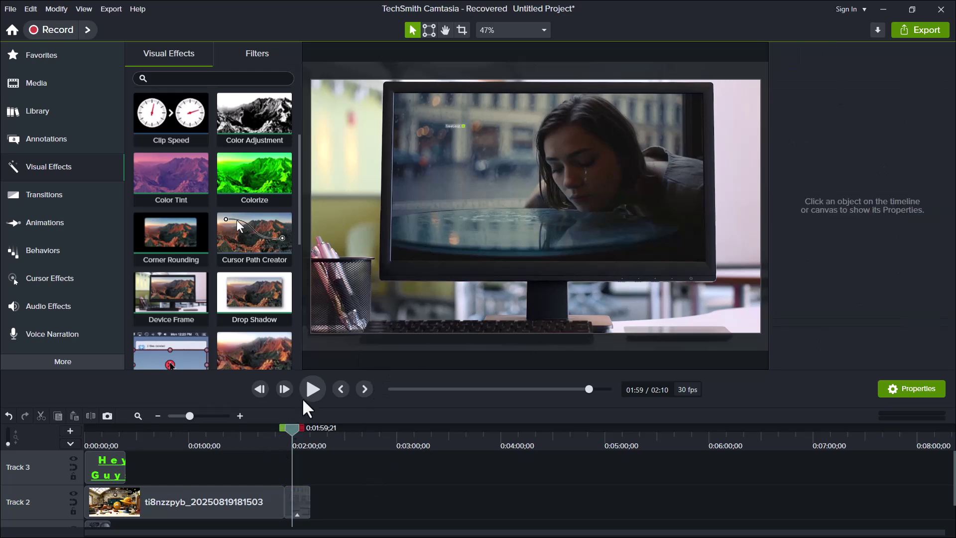
left_click(312, 389)
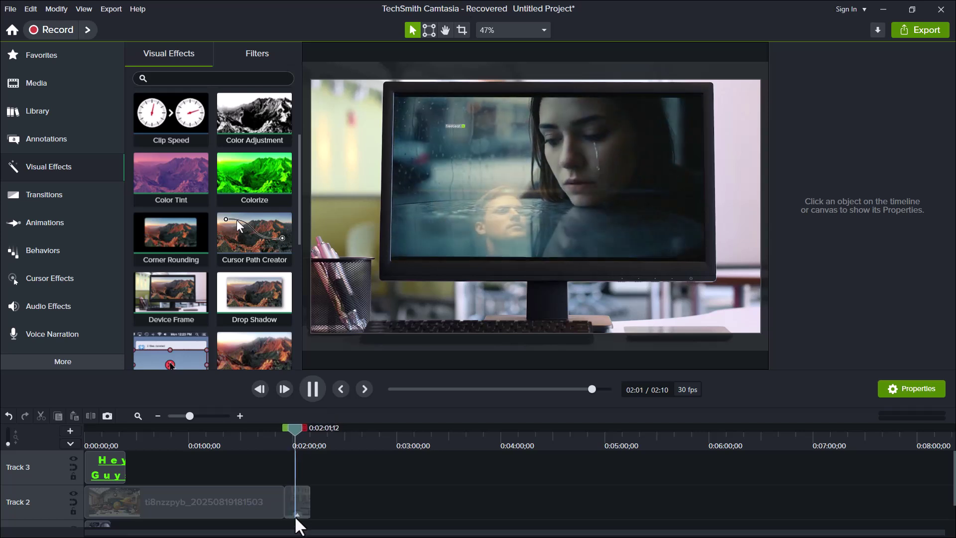
- Stop playback and delete the Device Frame effect from the MergeVideoSegments clip
key("space")
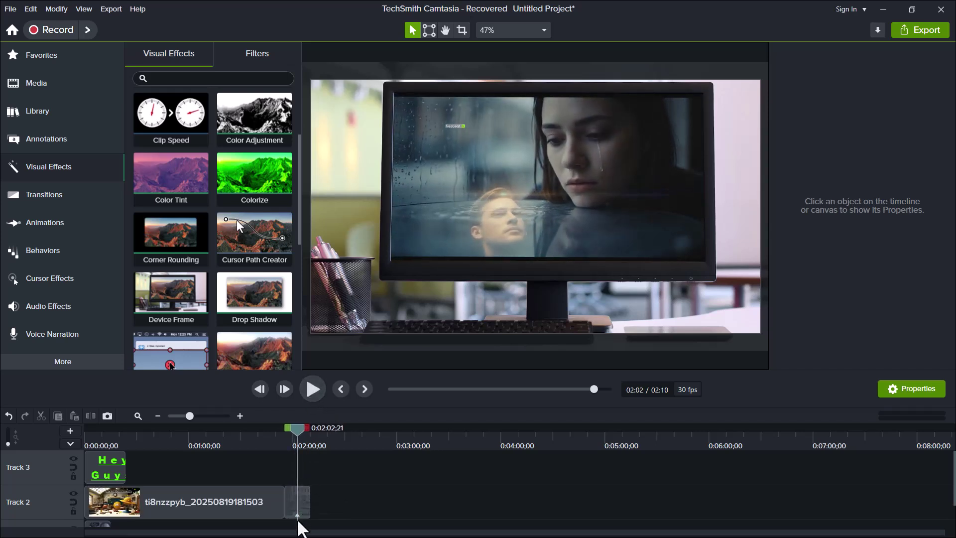
left_click(298, 517)
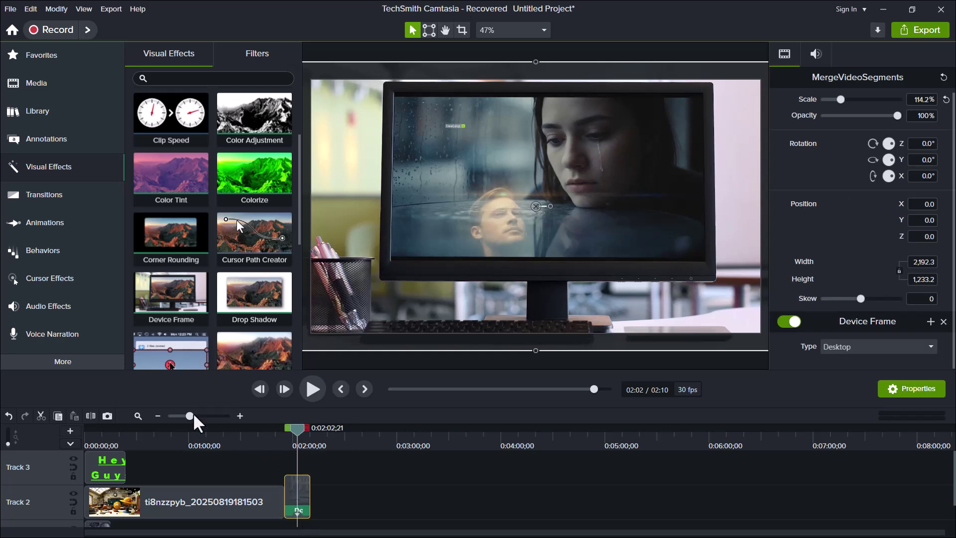
scroll(216, 428, "up", 3)
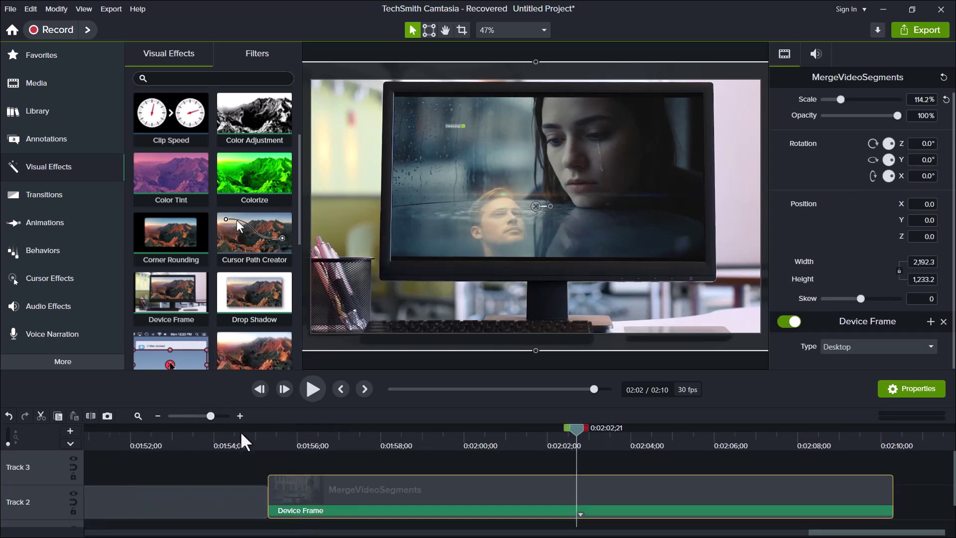
left_click(342, 511)
key("Delete")
left_click(270, 427)
scroll(192, 311, "down", 5)
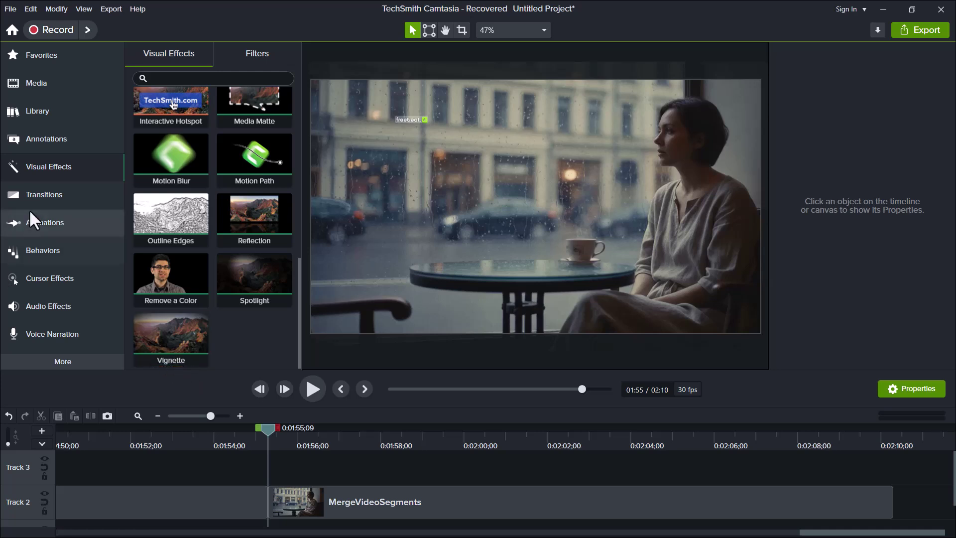
- Drag the Card Swap transition onto the start of the MergeVideoSegments clip on Track 2
left_click(52, 196)
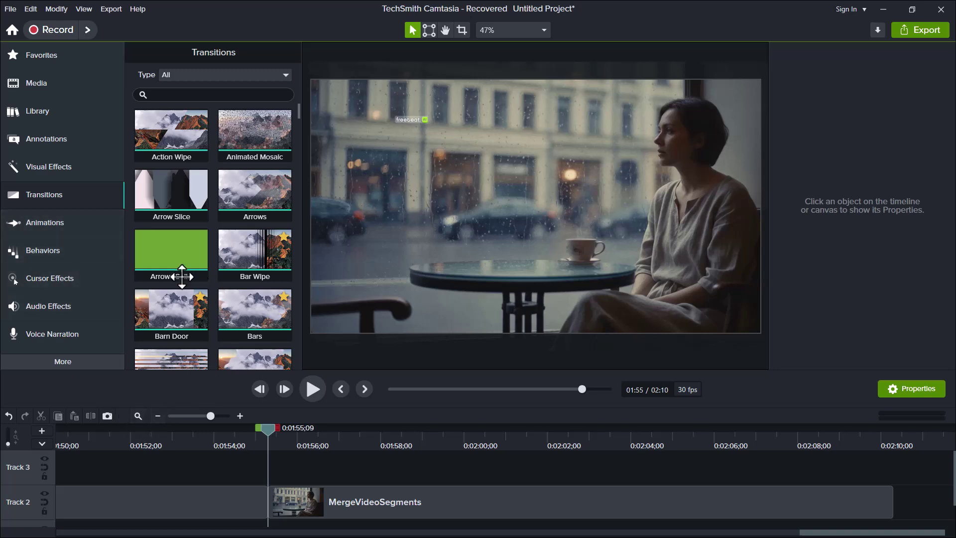
scroll(180, 276, "down", 1)
scroll(180, 276, "down", 3)
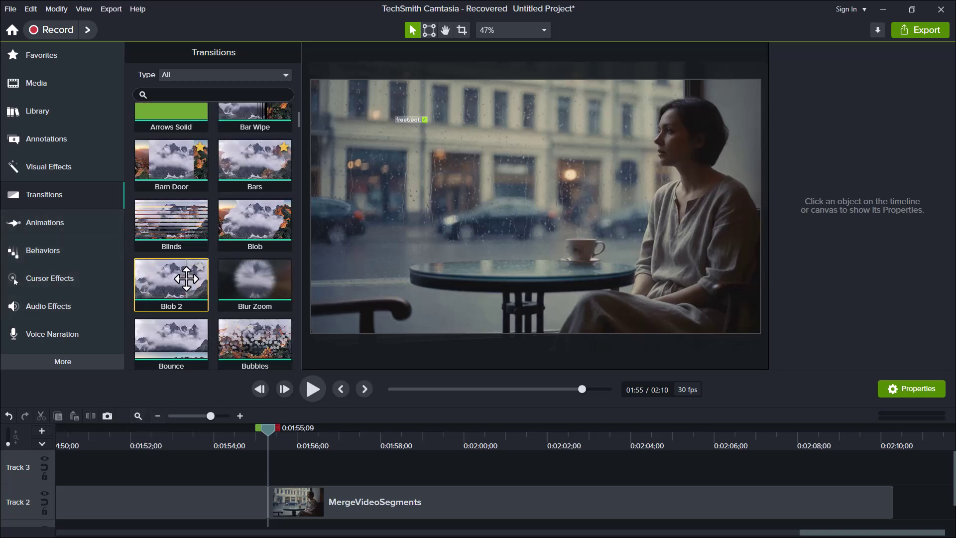
scroll(186, 278, "down", 5)
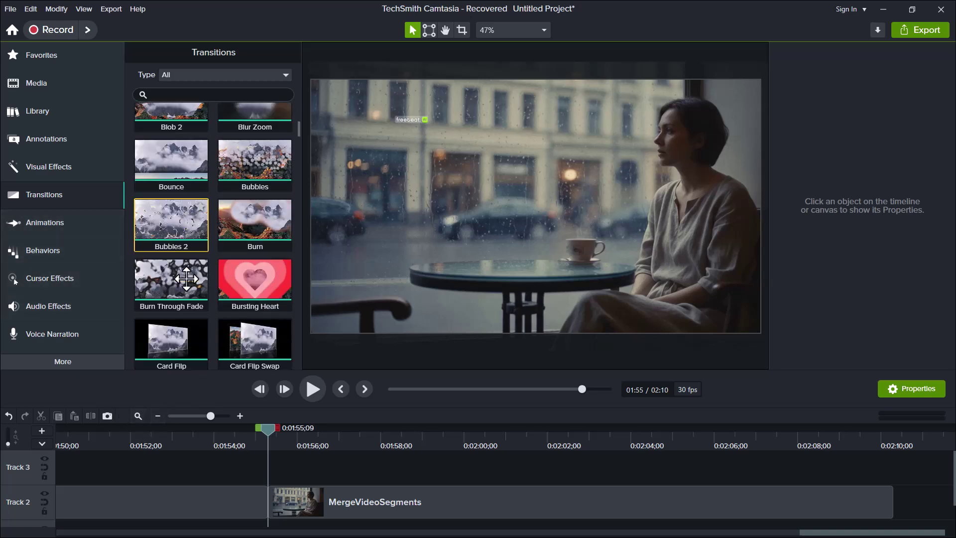
scroll(187, 279, "down", 1)
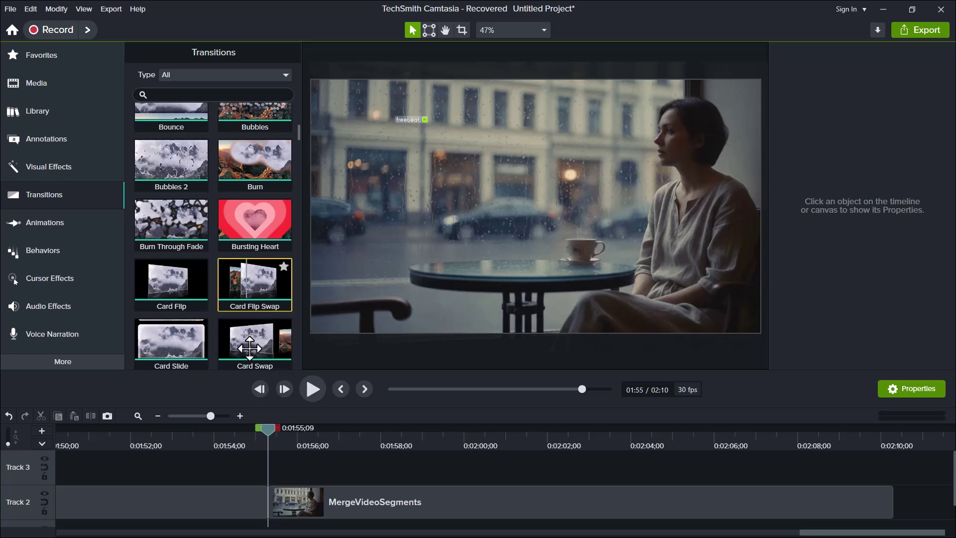
scroll(243, 356, "down", 1)
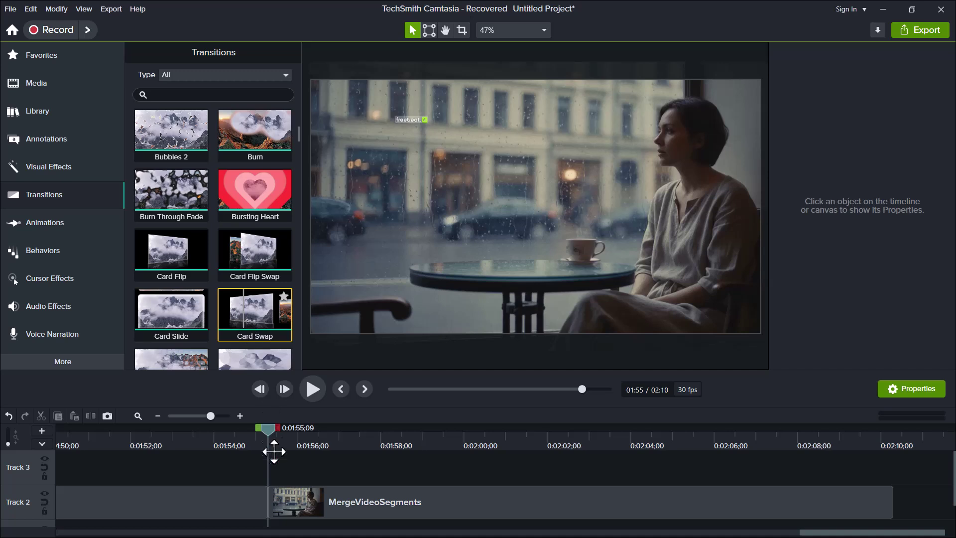
left_click_drag(265, 507, 255, 504)
- Preview the Card Swap transition by playing back from just before it
left_click(232, 442)
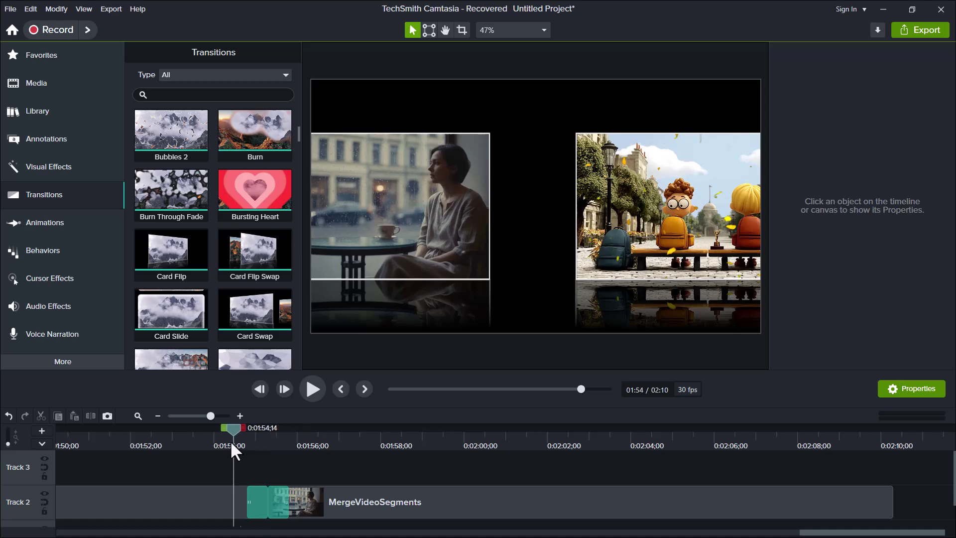
left_click(220, 442)
left_click(314, 388)
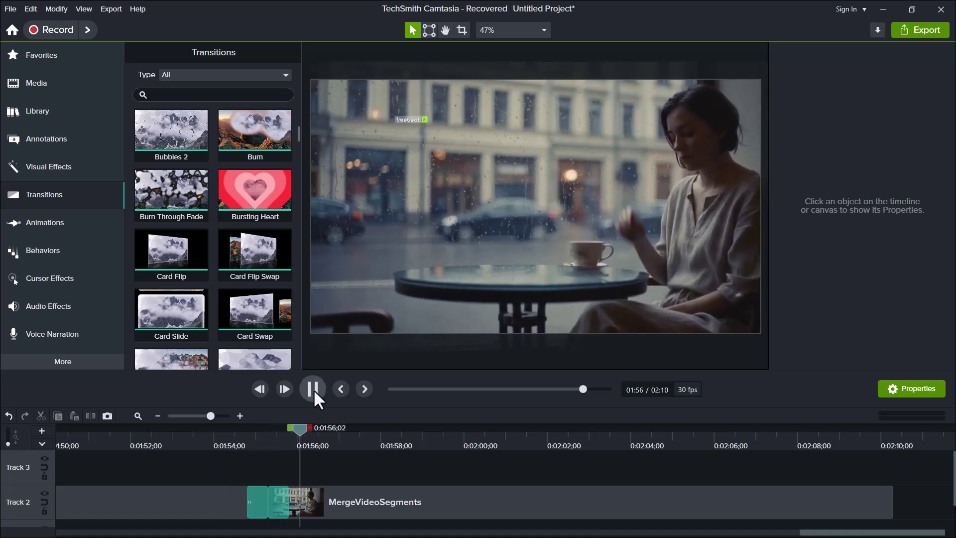
left_click(313, 388)
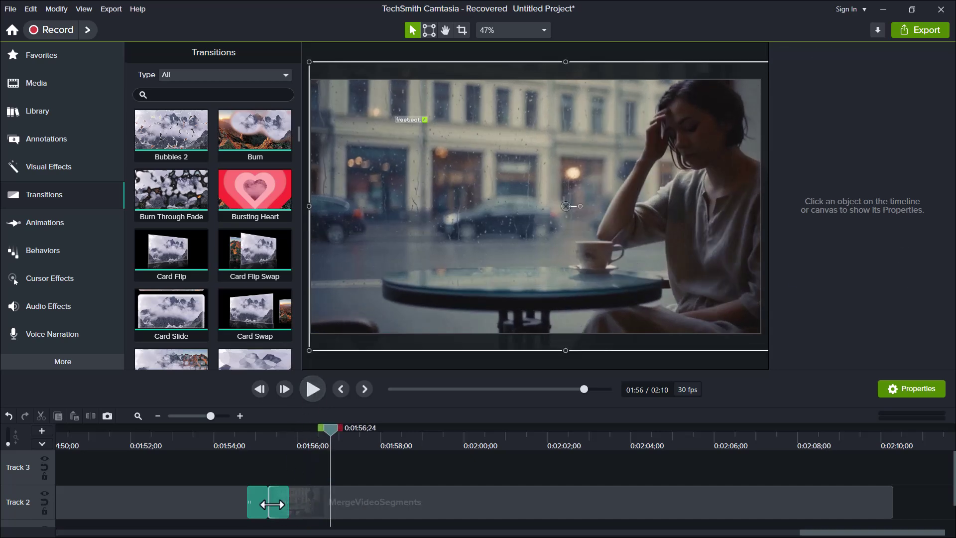
- Delete the Card Swap transition, leaving a plain cut between the clips
left_click(293, 503)
left_click(258, 500)
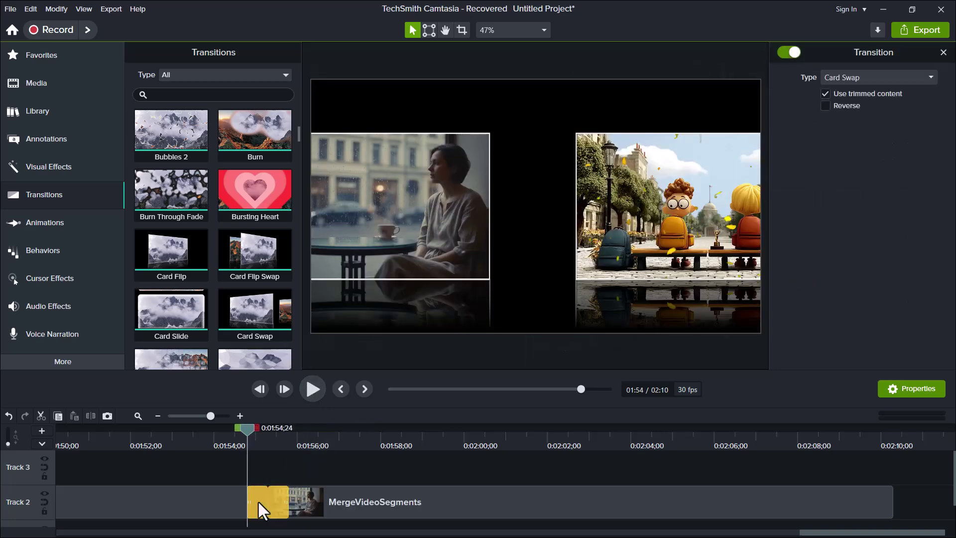
key("Delete")
scroll(208, 334, "down", 1)
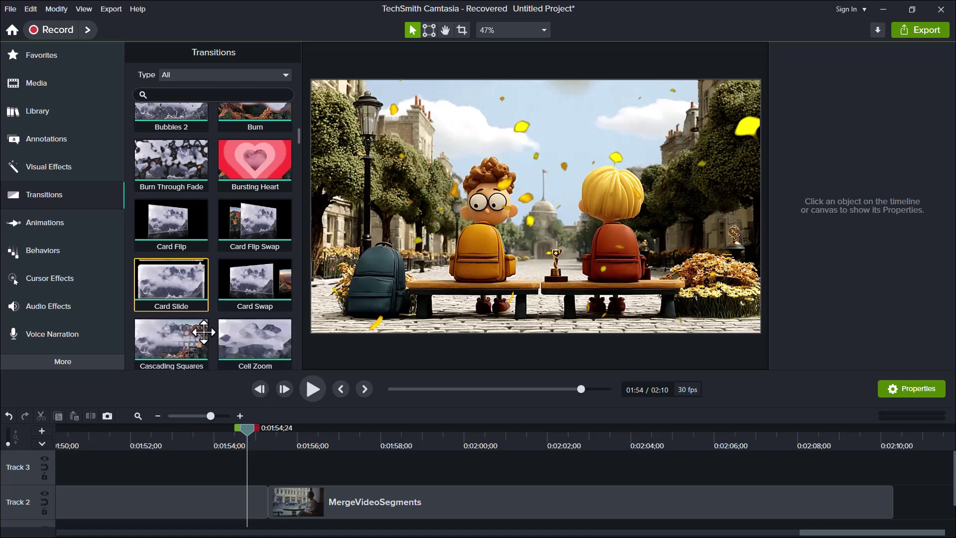
- Place a Card Slide transition between the cartoon and MergeVideoSegments clips, then preview and inspect it
left_click_drag(174, 258, 250, 480)
left_click(222, 437)
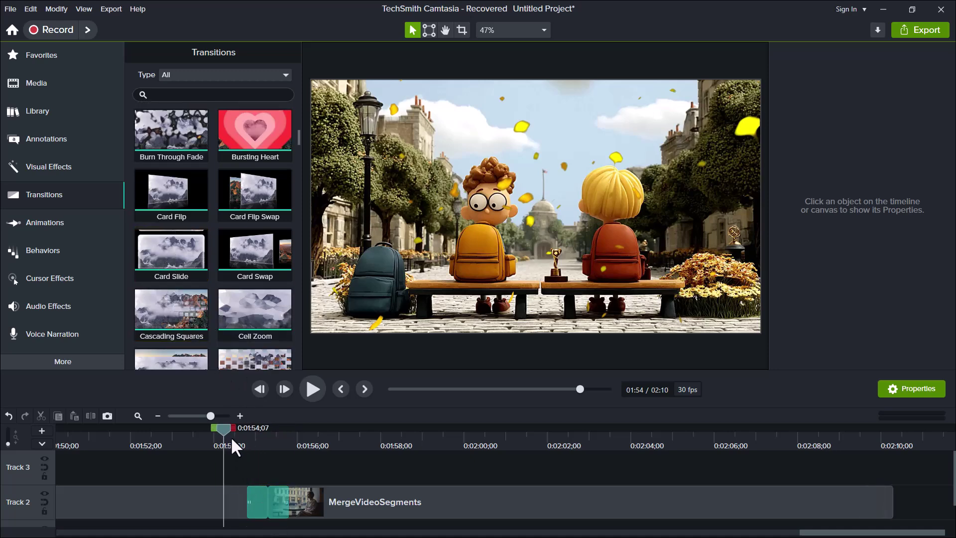
left_click(305, 394)
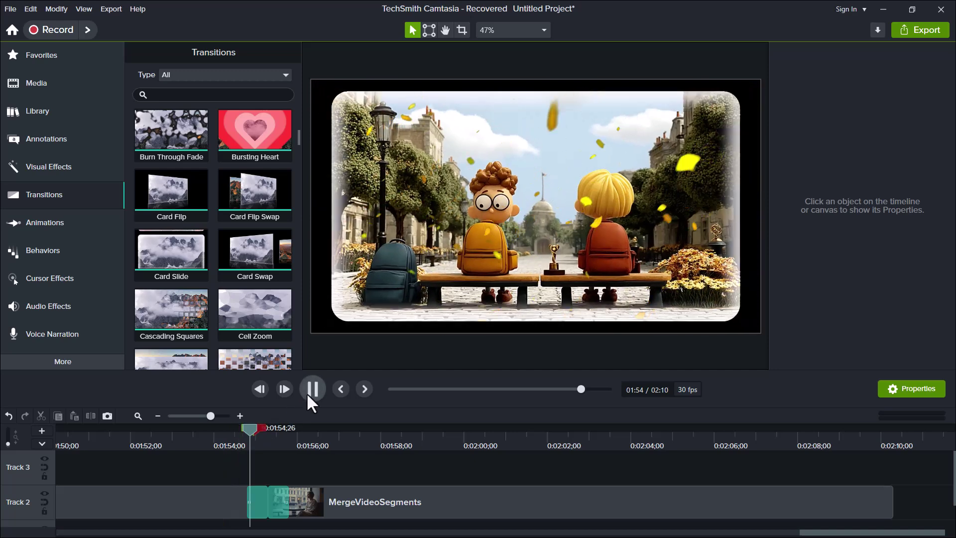
left_click(312, 388)
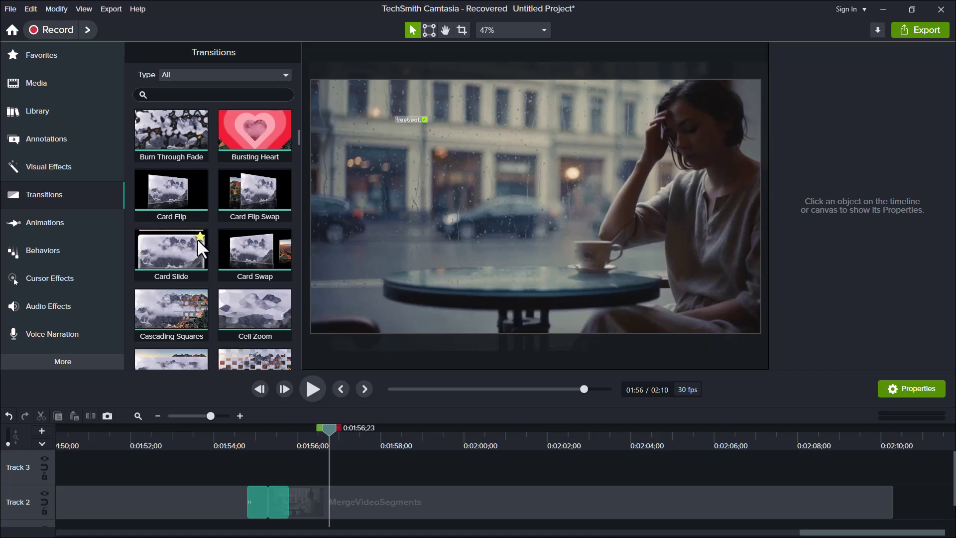
left_click(254, 504)
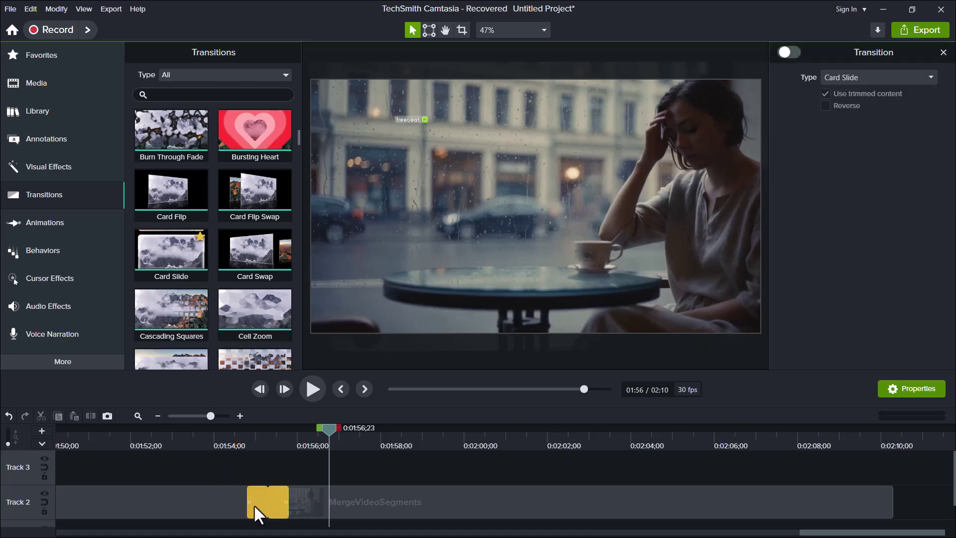
left_click(201, 238)
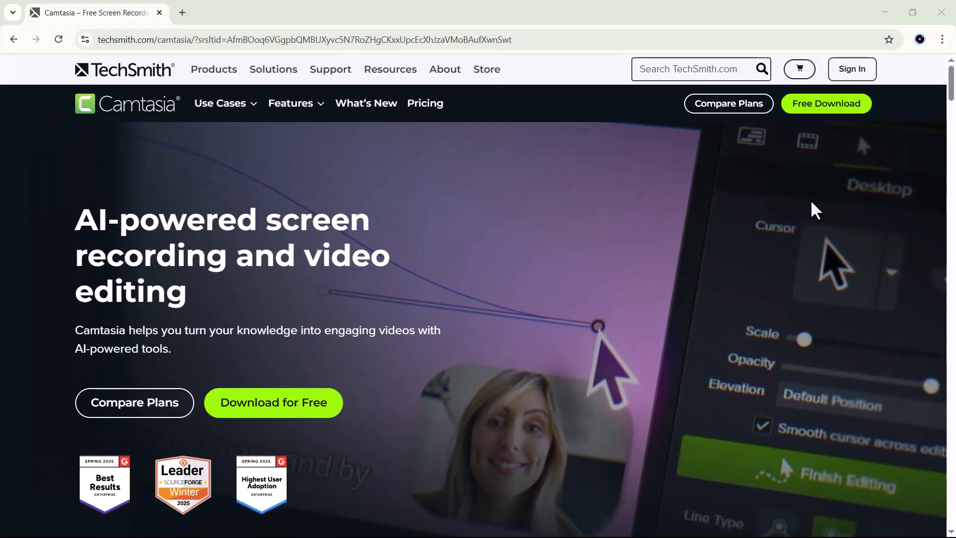
- Scroll down slightly on the Camtasia product page to see the Download for Free offer
scroll(811, 202, "down", 2)
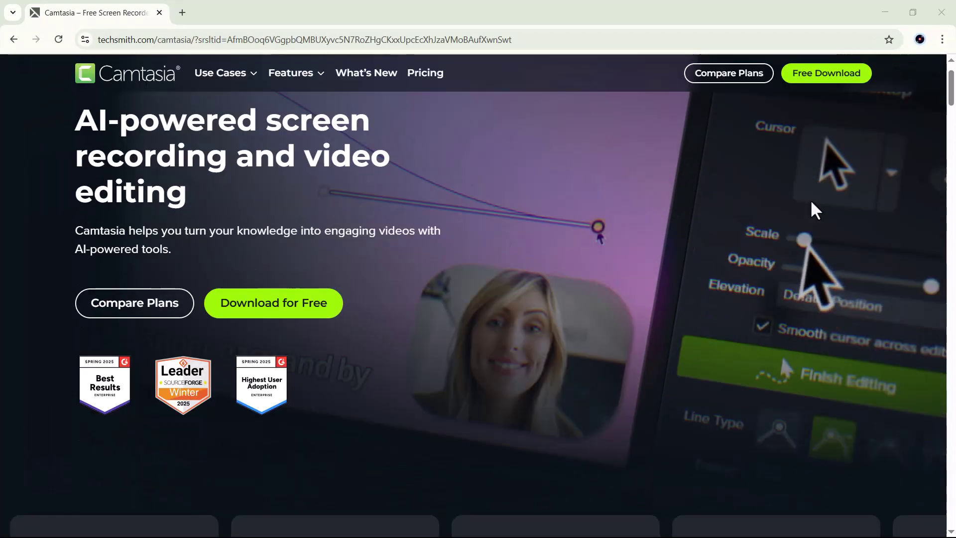